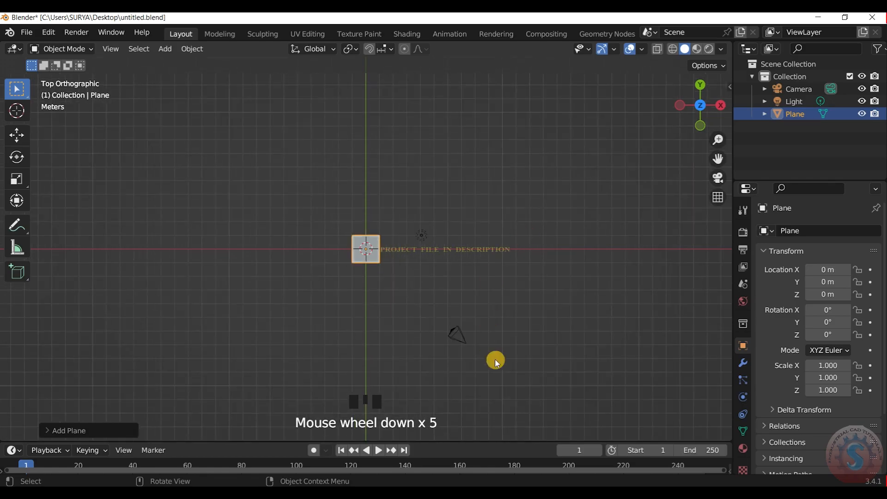
# Hide the camera and the light in the viewport, leaving the plane visible
pyautogui.press('h')
pyautogui.scroll(7, 383, 252)
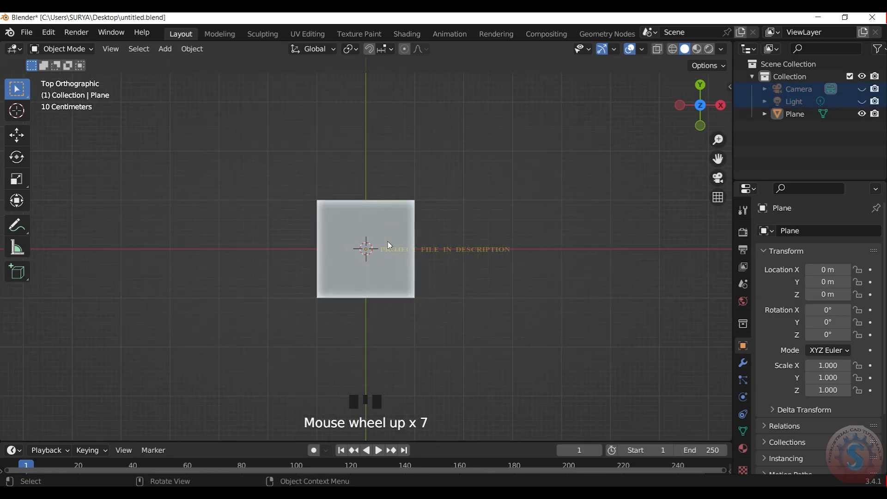
# Scale the plane along Y to about 1.527 and save the file
pyautogui.click(395, 253)
pyautogui.press('s')
pyautogui.press('z')
pyautogui.press('y')
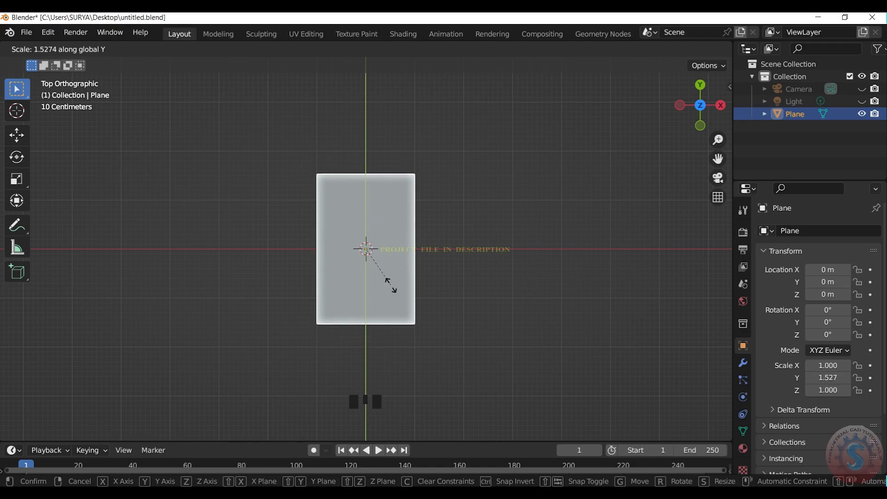
pyautogui.click(393, 288)
pyautogui.hotkey('ctrl', 's')
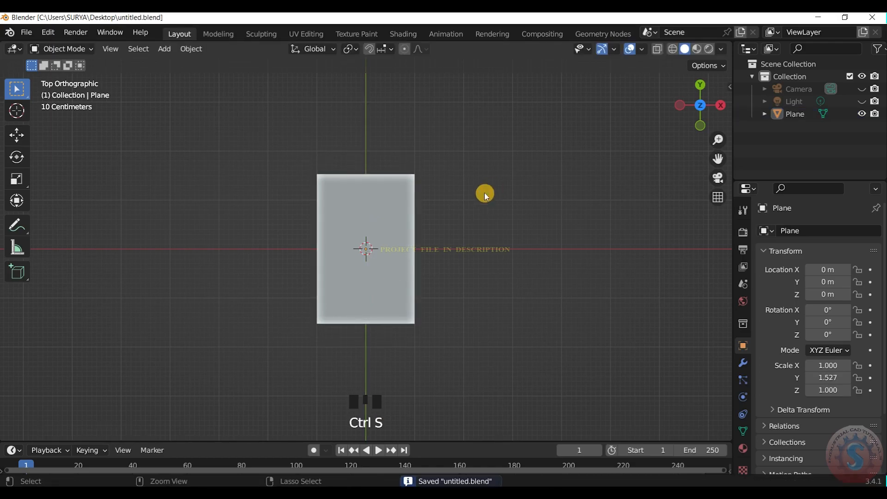
# Switch the plane to Edit Mode
pyautogui.click(61, 49)
pyautogui.click(60, 78)
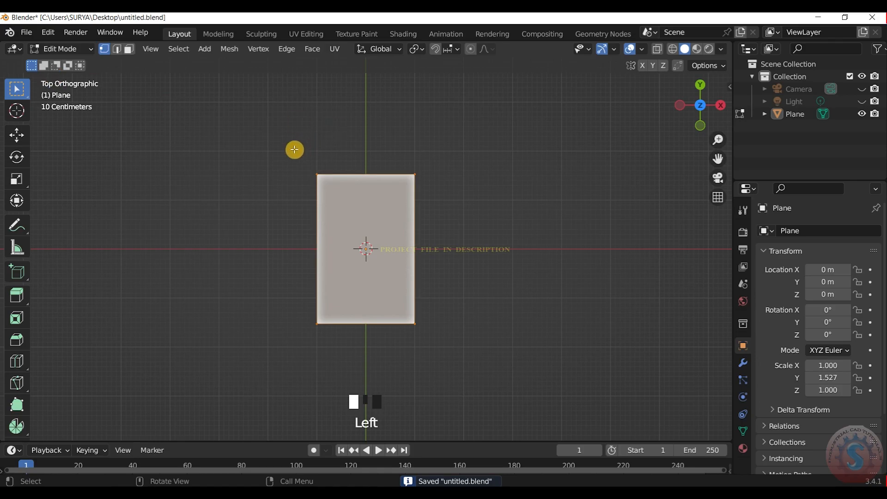
pyautogui.moveTo(301, 148); pyautogui.dragTo(531, 218)
pyautogui.scroll(3, 447, 143)
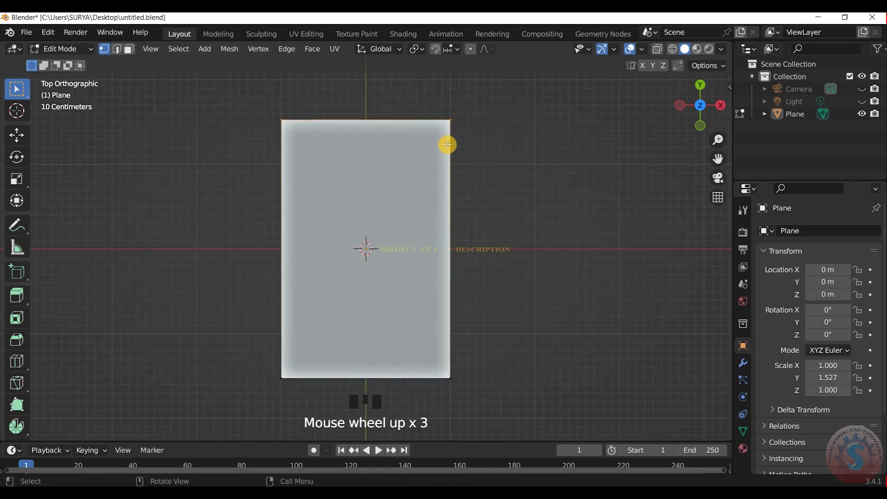
pyautogui.press('s')
pyautogui.rightClick(426, 134)
pyautogui.click(497, 154)
# Add one horizontal loop cut across the plane's middle
pyautogui.hotkey('ctrl', 'r')
pyautogui.click(457, 245)
pyautogui.click(491, 212)
# Scale the plane's two upper corner vertices inward so its sides taper from the middle cut to a narrower upper edge
pyautogui.keyDown('shift'); pyautogui.moveTo(257, 60); pyautogui.dragTo(479, 165); pyautogui.keyUp('shift')
pyautogui.press('s')
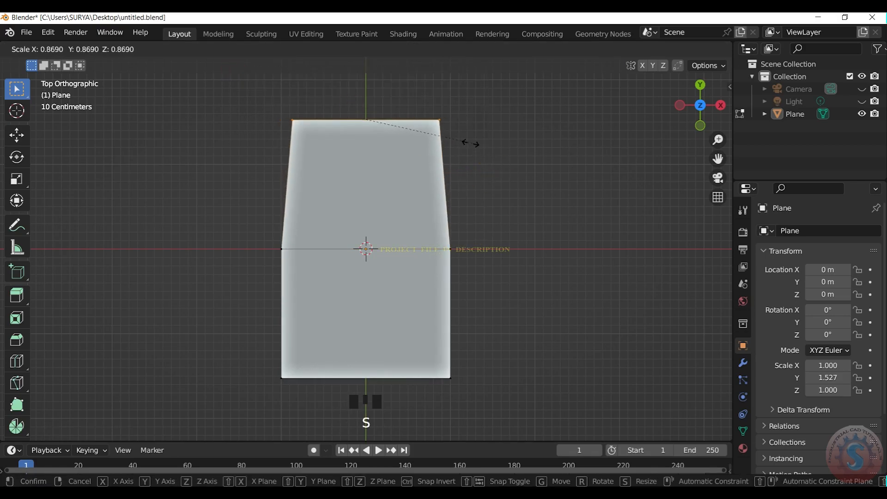
pyautogui.click(439, 142)
pyautogui.click(524, 136)
# Scale the plane's two lower corner vertices inward to form an elongated hexagon, and save the file
pyautogui.keyDown('shift'); pyautogui.moveTo(283, 359); pyautogui.dragTo(256, 337); pyautogui.keyUp('shift')
pyautogui.press('s')
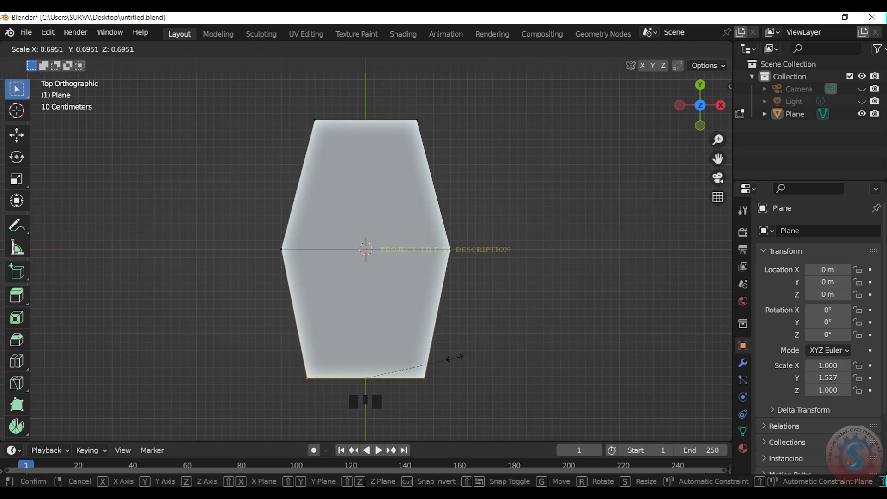
pyautogui.click(500, 303)
pyautogui.scroll(-3, 505, 279)
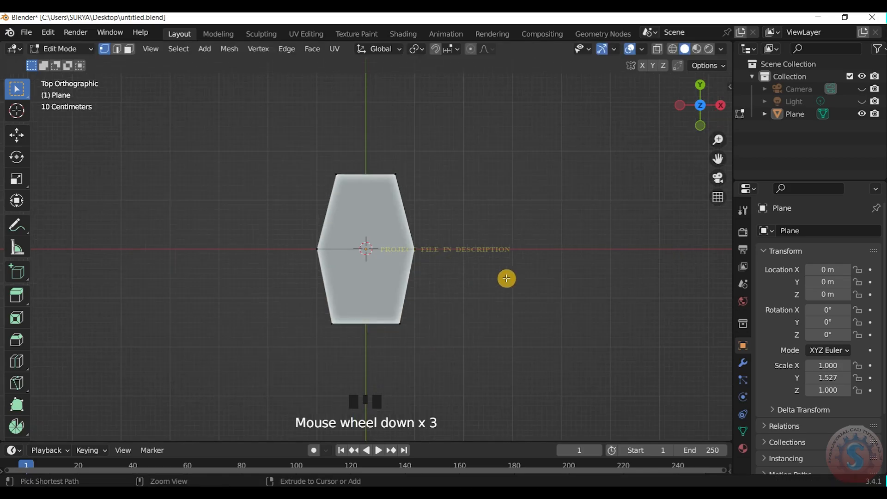
pyautogui.hotkey('ctrl', 's')
# Narrow the hexagon's lower edge slightly more by scaling its two vertices
pyautogui.scroll(1, 398, 303)
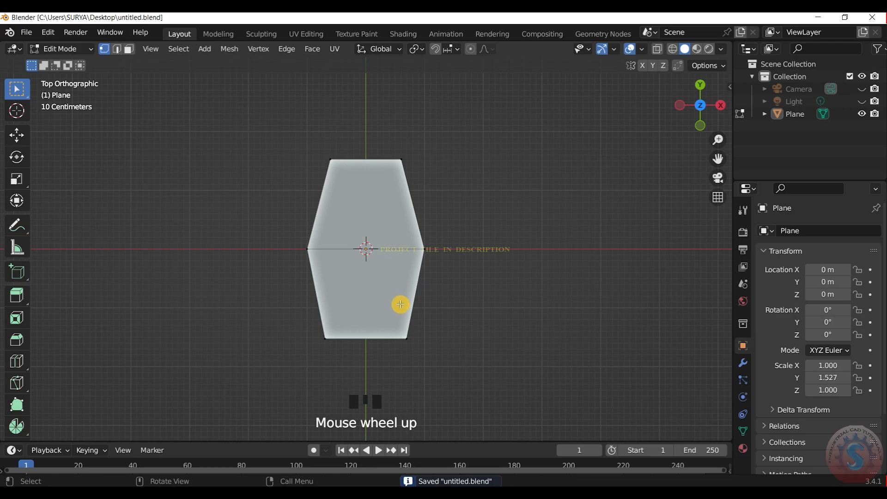
pyautogui.moveTo(307, 333); pyautogui.dragTo(434, 374)
pyautogui.press('s')
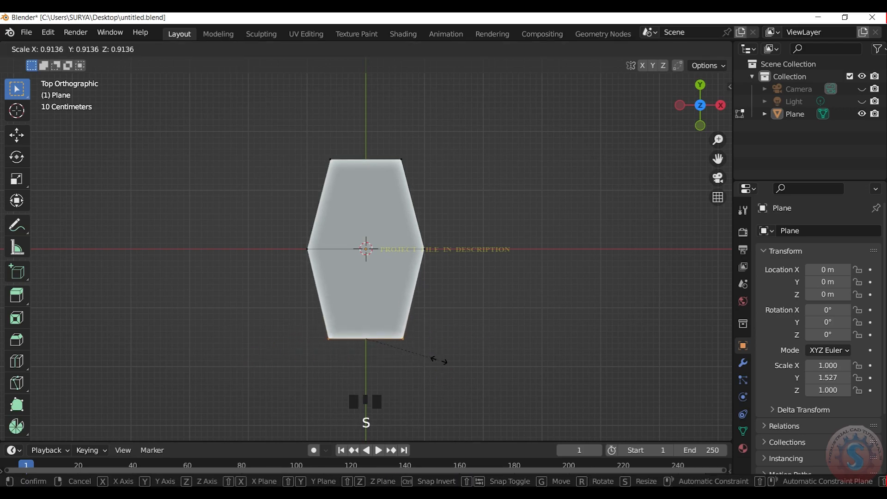
pyautogui.click(477, 317)
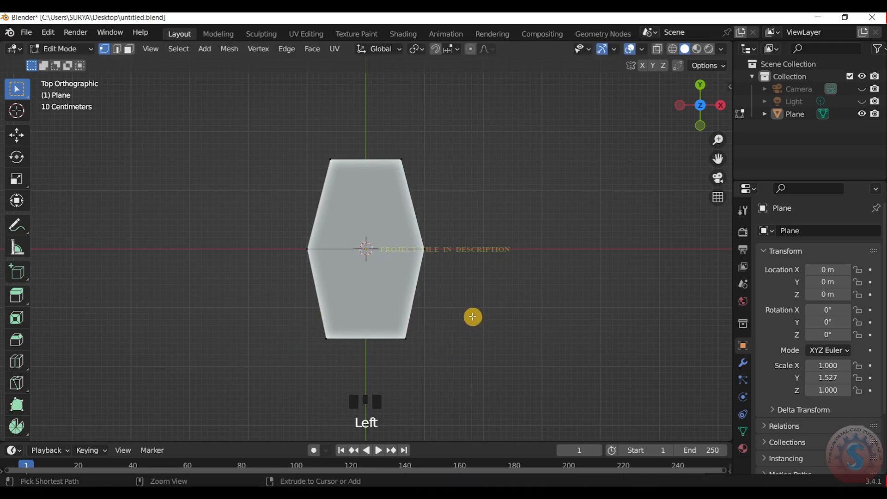
pyautogui.hotkey('ctrl', 'r')
pyautogui.scroll(2, 367, 153)
pyautogui.scroll(1, 368, 152)
pyautogui.rightClick(585, 186)
# Switch to face selection and select both faces of the hexagon in an angled perspective view
pyautogui.scroll(4, 735, 97)
pyautogui.moveTo(706, 109); pyautogui.dragTo(699, 86)
pyautogui.scroll(2, 568, 159)
pyautogui.click(129, 49)
pyautogui.moveTo(190, 175); pyautogui.dragTo(628, 383)
pyautogui.press('e')
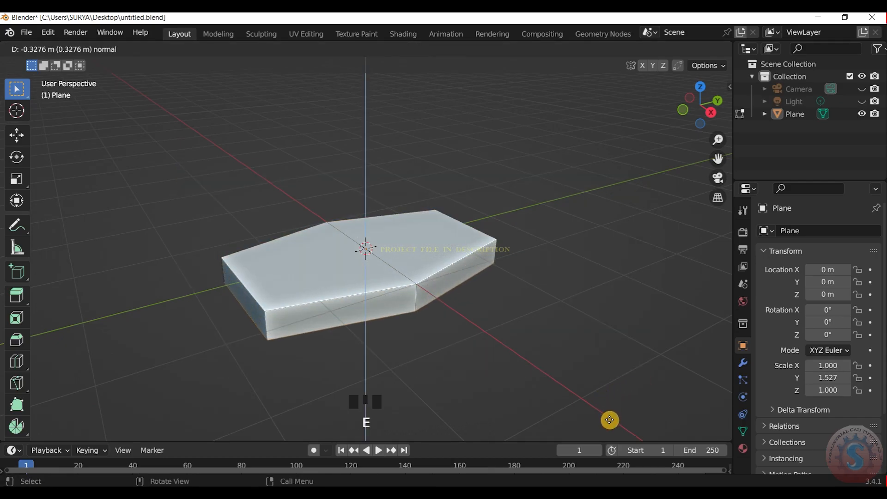
pyautogui.click(610, 418)
pyautogui.moveTo(701, 113)
pyautogui.mouseDown()
pyautogui.moveTo(703, 94)
pyautogui.moveTo(697, 119)
pyautogui.moveTo(699, 105)
pyautogui.mouseUp()
pyautogui.scroll(3, 701, 109)
pyautogui.hotkey('ctrl', 'z')
# Extrude the selected hexagon faces downward into a thin slab and save the file
pyautogui.press('e')
pyautogui.click(688, 133)
pyautogui.scroll(2, 694, 111)
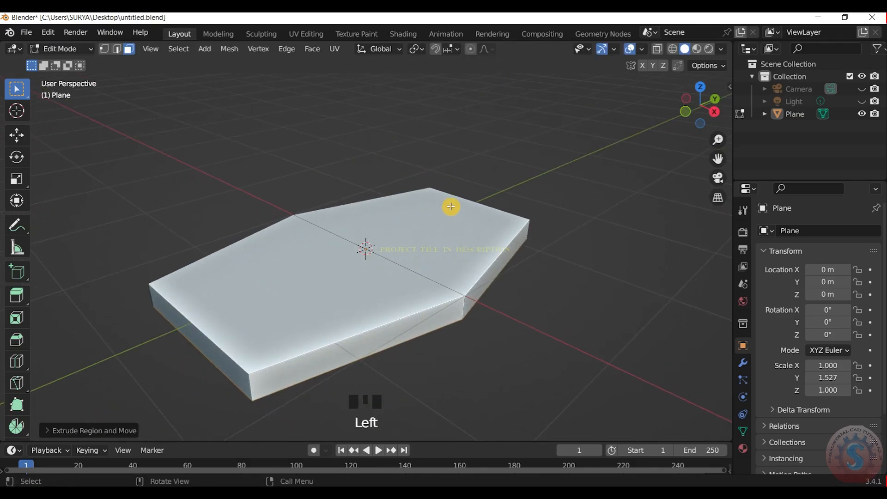
pyautogui.hotkey('ctrl', 's')
# Switch to edge selection and wireframe display, and select the slab's six vertical corner edges
pyautogui.click(117, 51)
pyautogui.keyDown('shift'); pyautogui.click(460, 308); pyautogui.keyUp('shift')
pyautogui.click(587, 212)
pyautogui.moveTo(697, 111); pyautogui.dragTo(688, 116)
pyautogui.press('z')
pyautogui.click(442, 324)
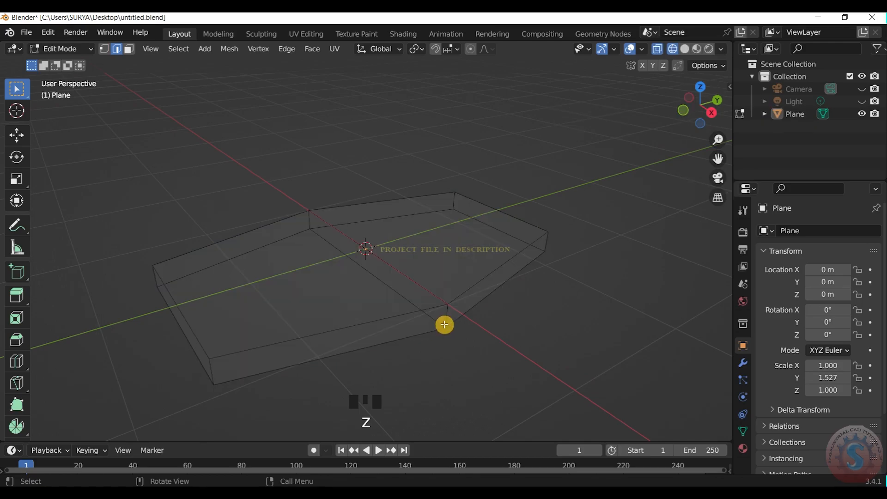
pyautogui.keyDown('shift'); pyautogui.click(548, 241); pyautogui.keyUp('shift')
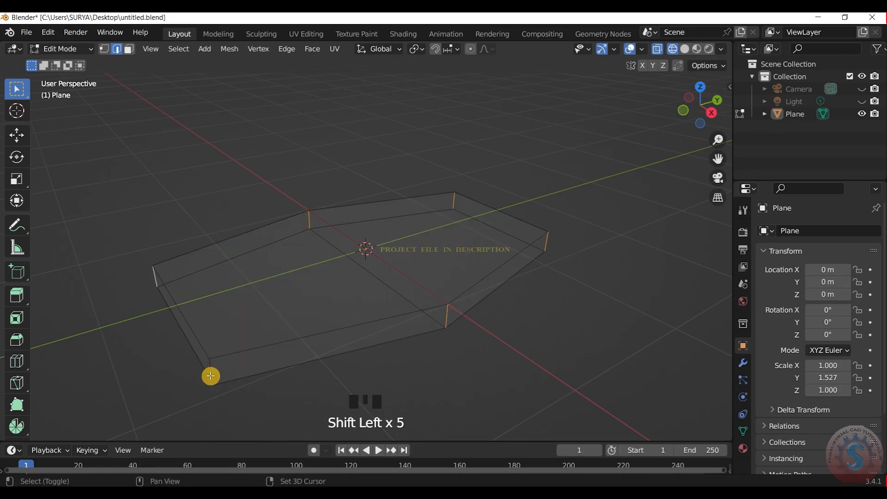
# Bevel the six selected corner edges into rounded corners with several segments, and return to solid shading
pyautogui.hotkey('ctrl', 'b')
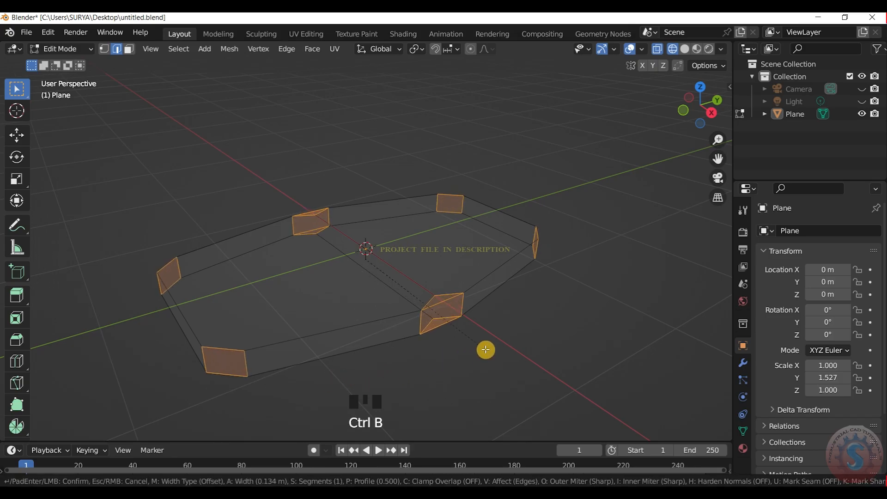
pyautogui.scroll(3, 483, 349)
pyautogui.click(483, 349)
pyautogui.press('Escape')
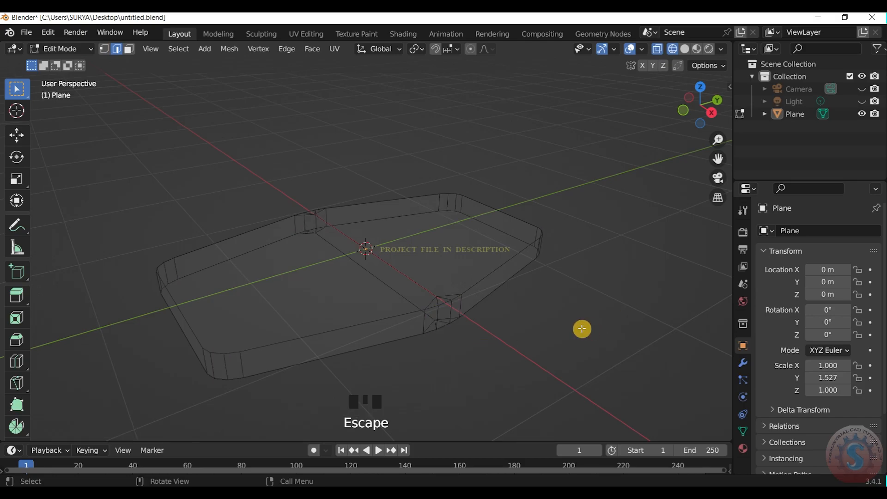
pyautogui.press('z')
pyautogui.click(647, 328)
# Dissolve the edge running across the middle of the slab's top face, working in top view
pyautogui.press('KP_7')
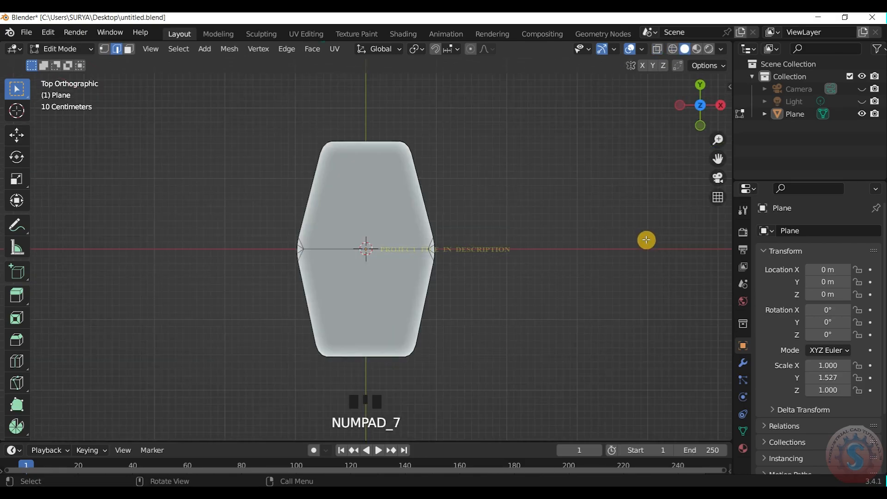
pyautogui.scroll(2, 312, 116)
pyautogui.scroll(1, 312, 116)
pyautogui.click(104, 49)
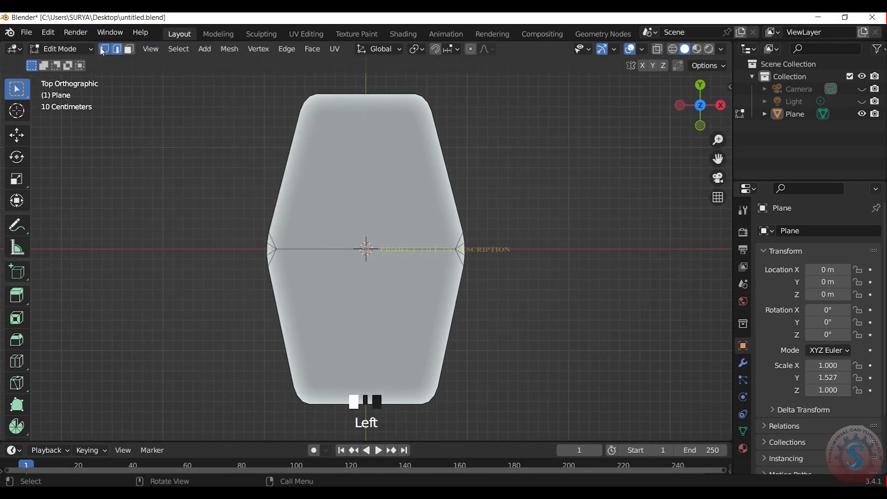
pyautogui.scroll(2, 461, 246)
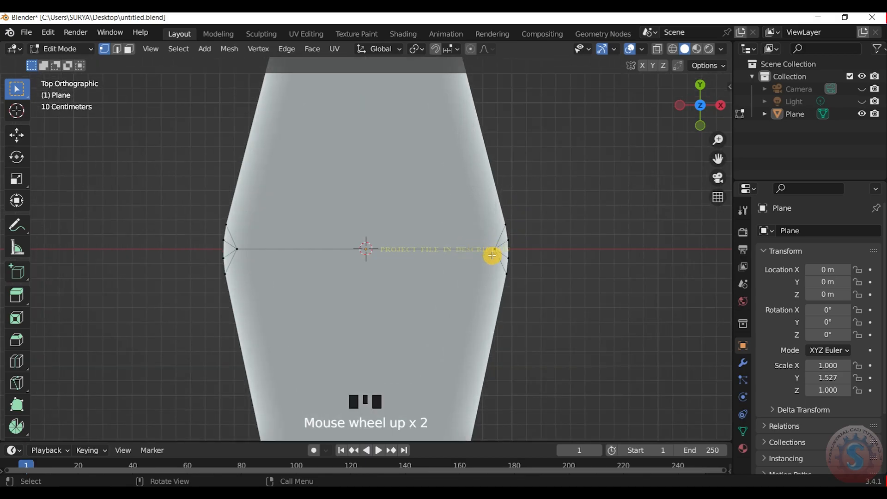
pyautogui.click(478, 227)
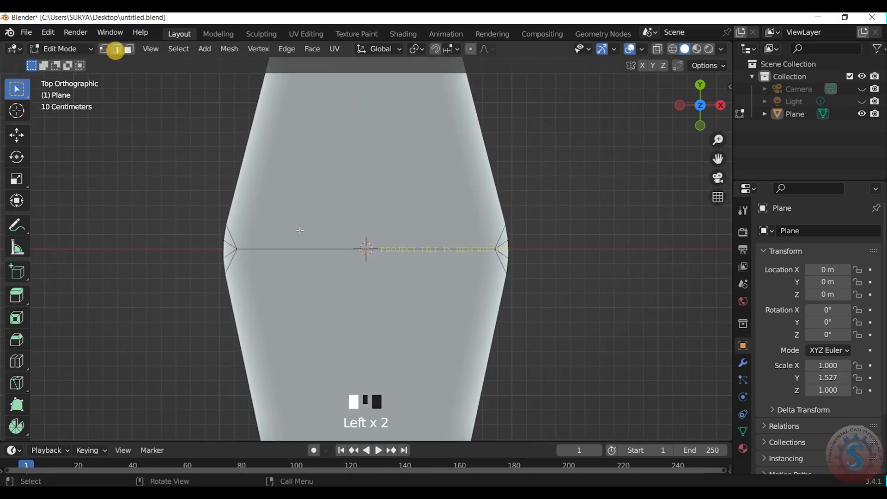
pyautogui.press('x')
pyautogui.click(301, 333)
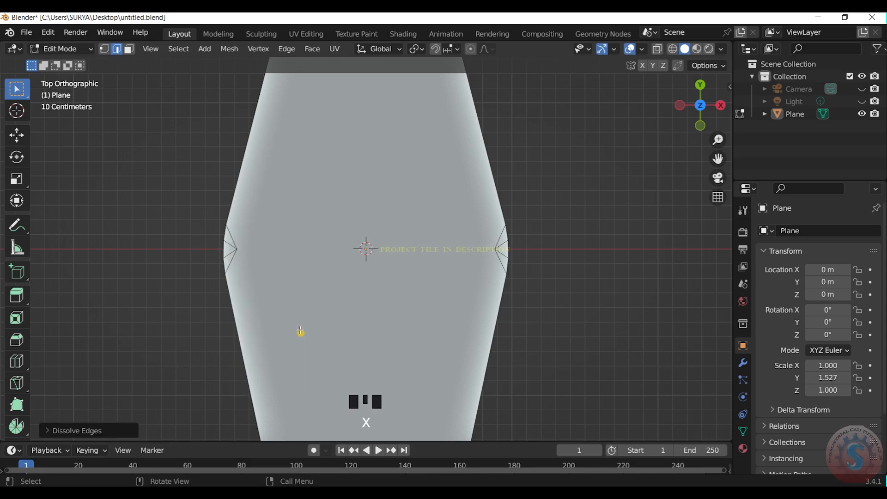
# Dissolve the small fan-shaped edges left by the bevel at both side corners of the top face
pyautogui.click(248, 254)
pyautogui.press('x')
pyautogui.click(255, 242)
pyautogui.click(477, 227)
pyautogui.press('x')
pyautogui.click(474, 235)
pyautogui.scroll(-5, 408, 259)
pyautogui.scroll(3, 419, 132)
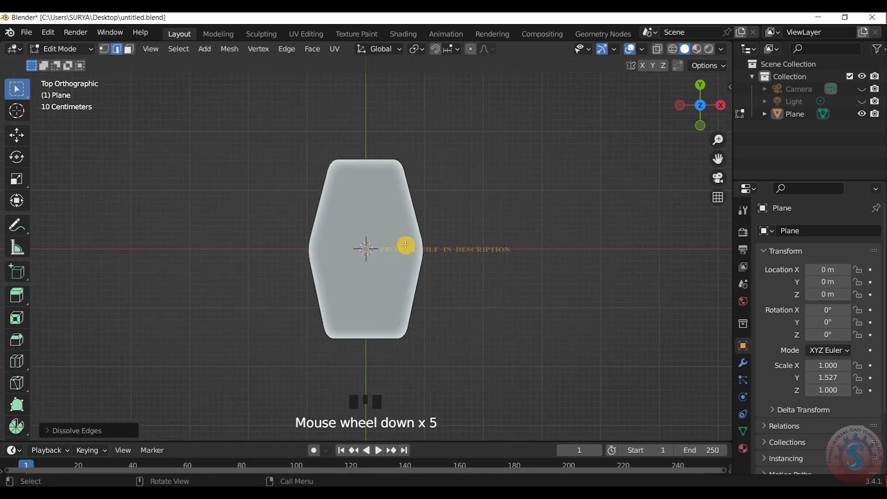
pyautogui.scroll(-2, 420, 133)
# Bring the slab's underside into view, close enough to select its middle and corner edges
pyautogui.moveTo(700, 105); pyautogui.dragTo(460, 199)
pyautogui.scroll(2, 460, 199)
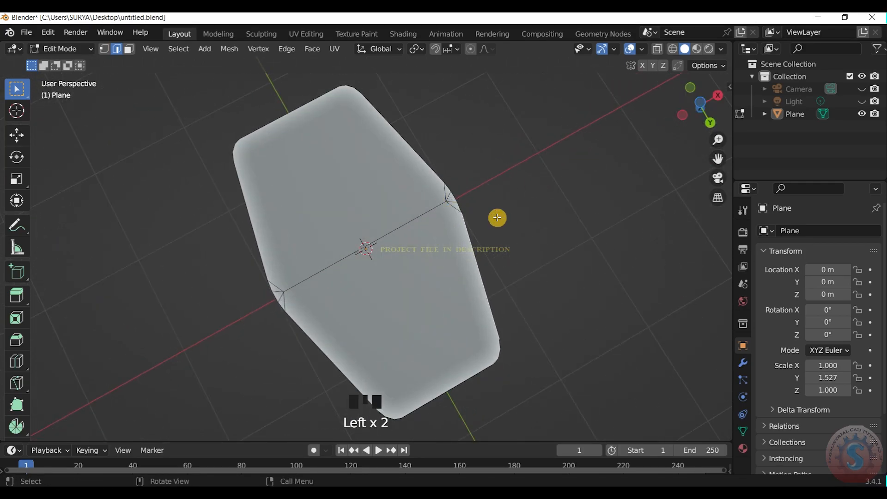
pyautogui.scroll(2, 286, 250)
pyautogui.keyDown('shift'); pyautogui.click(255, 333); pyautogui.keyUp('shift')
pyautogui.keyDown('shift'); pyautogui.moveTo(485, 192); pyautogui.dragTo(469, 171); pyautogui.keyUp('shift')
pyautogui.press('x')
pyautogui.click(494, 194)
pyautogui.hotkey('ctrl', 'z')
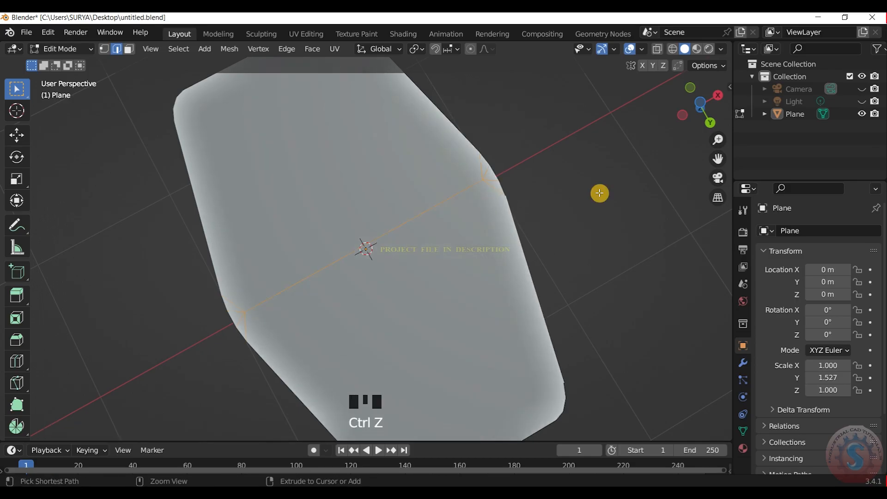
# Dissolve the middle edge and the fan-shaped edges at both side corners of the underside, and save the file in top view
pyautogui.click(603, 186)
pyautogui.keyDown('shift'); pyautogui.click(483, 197); pyautogui.keyUp('shift')
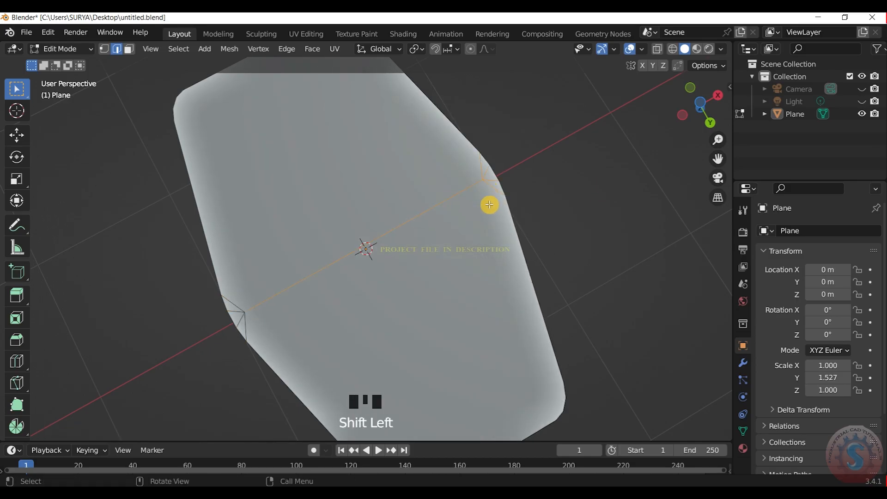
pyautogui.press('x')
pyautogui.click(488, 204)
pyautogui.click(241, 311)
pyautogui.press('x')
pyautogui.click(243, 300)
pyautogui.scroll(-3, 595, 183)
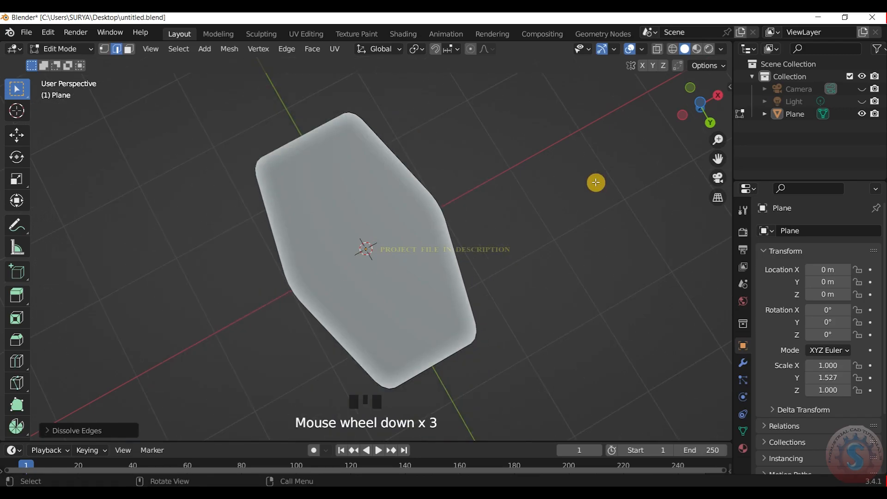
pyautogui.press('KP_7')
pyautogui.scroll(-1, 489, 295)
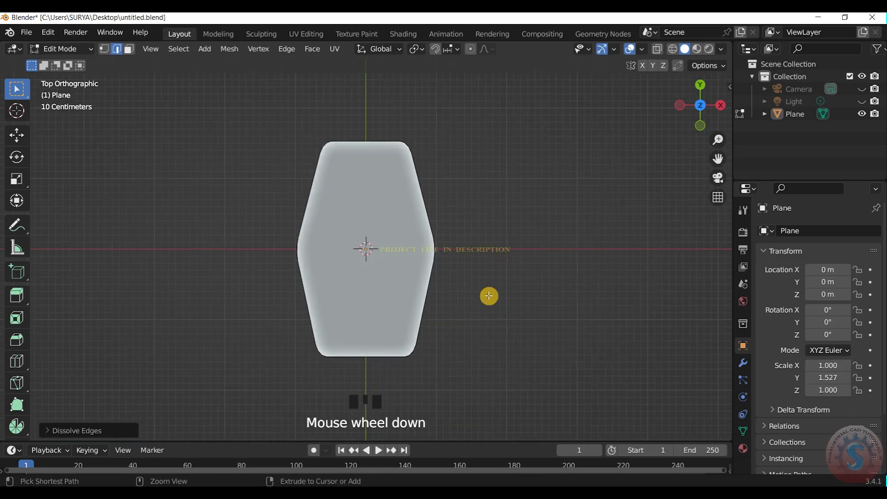
pyautogui.hotkey('ctrl', 's')
pyautogui.click(74, 49)
pyautogui.click(72, 77)
pyautogui.hotkey('ctrl', 'r')
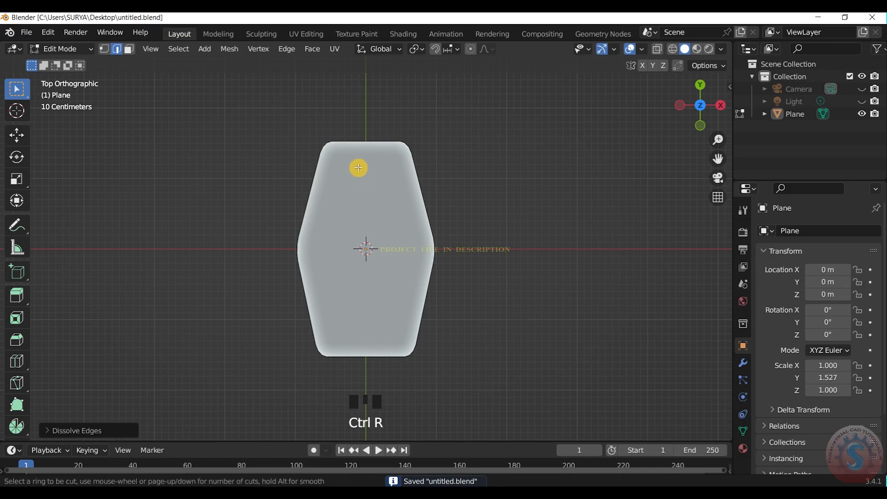
pyautogui.click(65, 49)
pyautogui.click(74, 51)
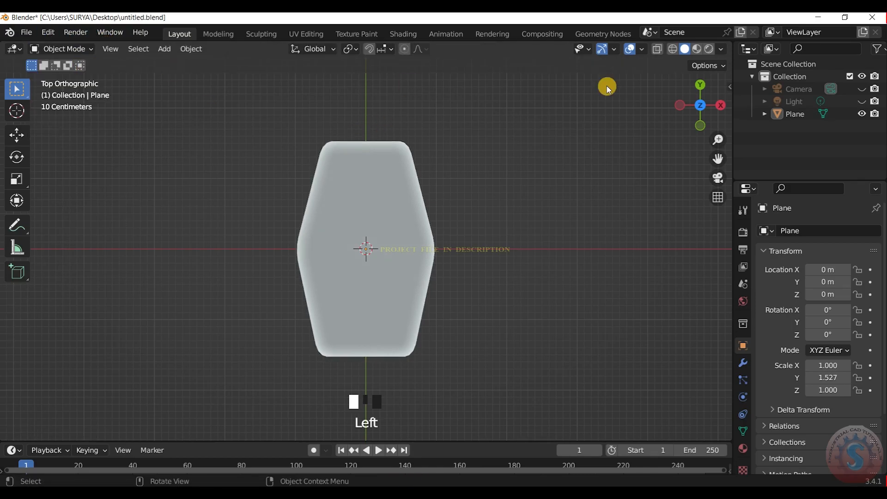
pyautogui.moveTo(711, 163); pyautogui.dragTo(720, 194)
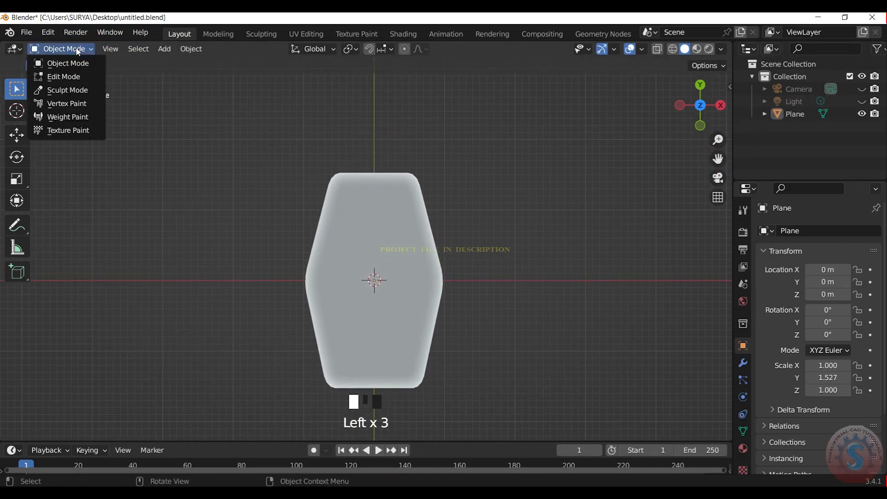
pyautogui.click(77, 51)
pyautogui.click(77, 77)
# Connect the two opposite side vertices just above the middle with a straight edge across the top face
pyautogui.click(104, 49)
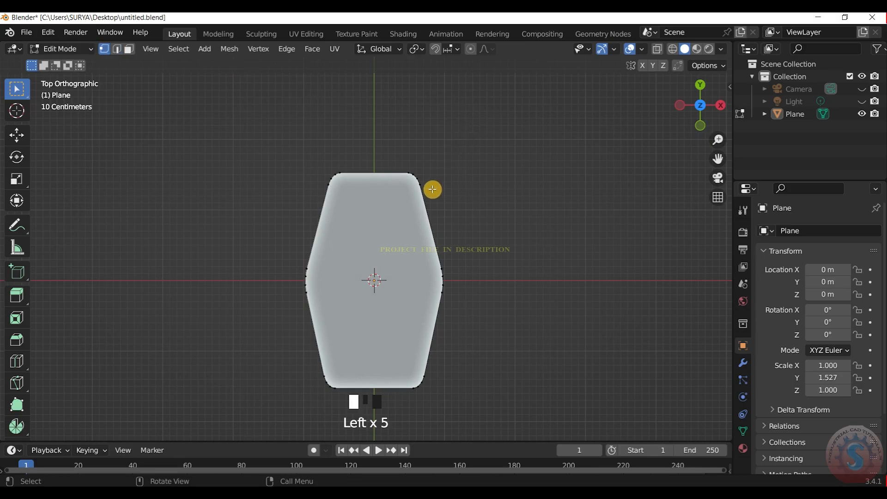
pyautogui.scroll(2, 292, 272)
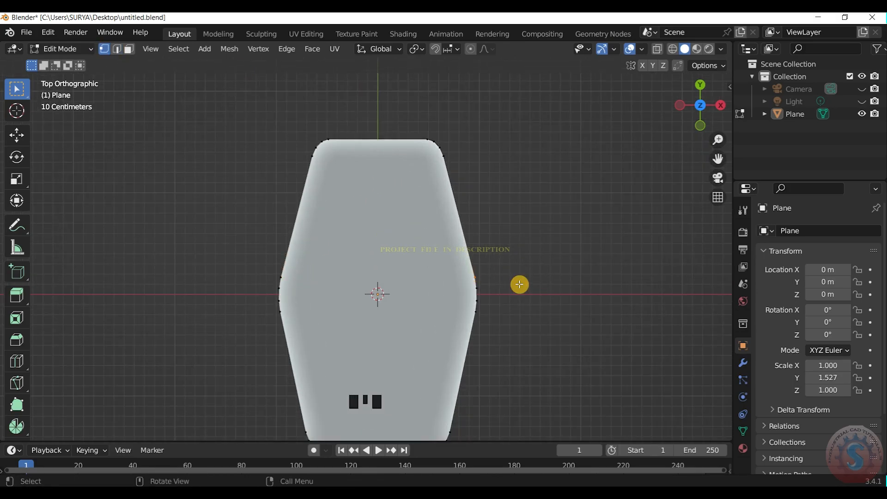
pyautogui.press('j')
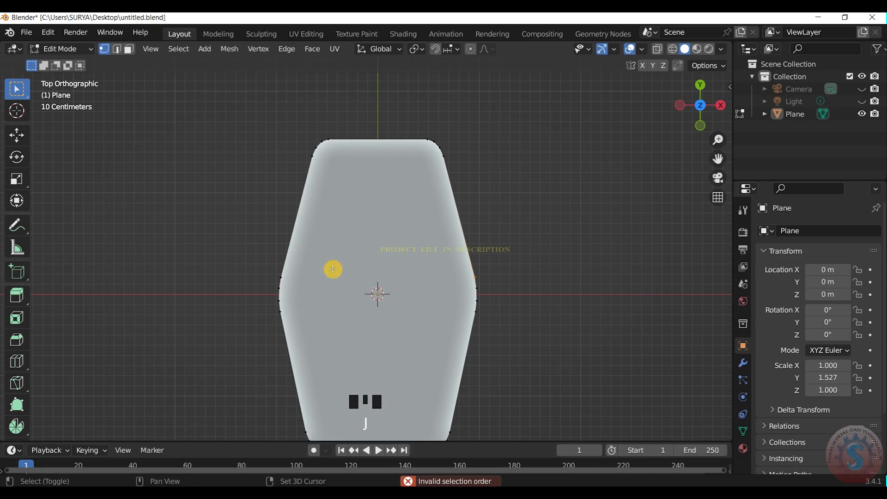
pyautogui.keyDown('shift'); pyautogui.click(275, 264); pyautogui.keyUp('shift')
pyautogui.press('j')
pyautogui.click(582, 258)
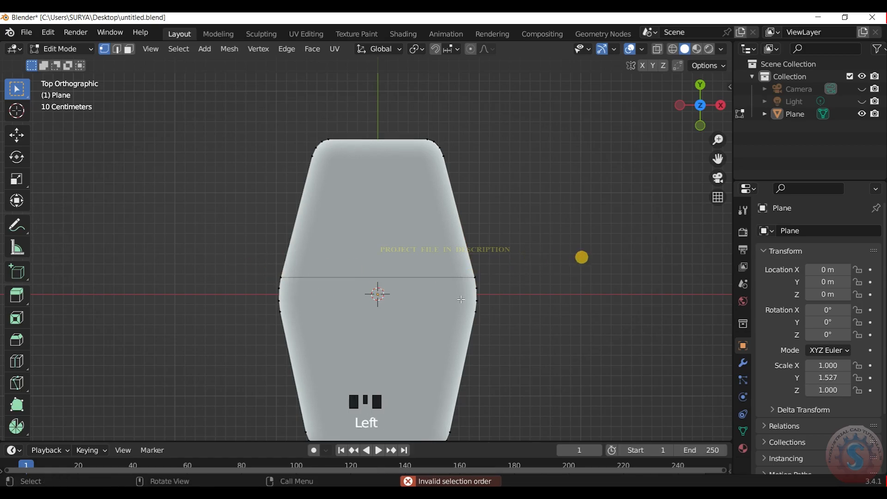
# Connect the remaining three pairs of opposite side vertices around the middle with straight crosswise edges on the top face
pyautogui.scroll(1, 506, 290)
pyautogui.keyDown('shift'); pyautogui.moveTo(511, 300); pyautogui.dragTo(489, 290); pyautogui.keyUp('shift')
pyautogui.keyDown('shift'); pyautogui.moveTo(275, 301); pyautogui.dragTo(257, 307); pyautogui.keyUp('shift')
pyautogui.press('j')
pyautogui.click(637, 276)
pyautogui.press('j')
pyautogui.click(574, 299)
pyautogui.keyDown('shift'); pyautogui.moveTo(509, 329); pyautogui.dragTo(490, 323); pyautogui.keyUp('shift')
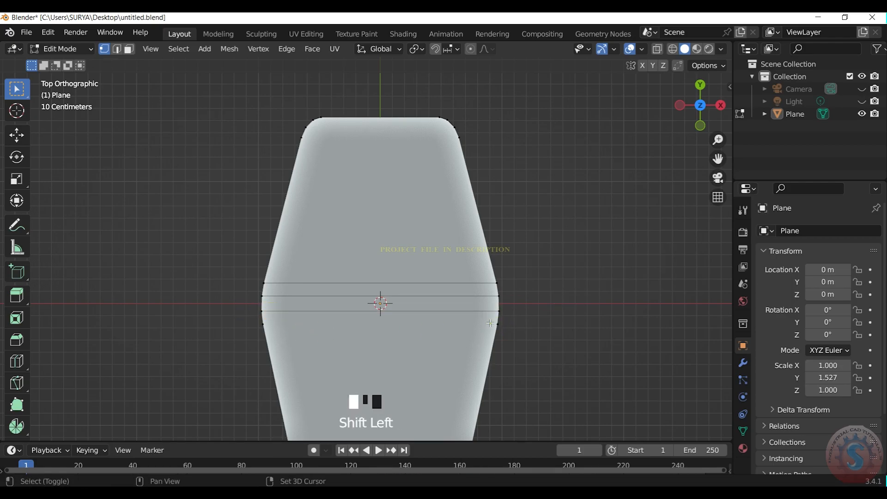
pyautogui.keyDown('shift'); pyautogui.click(263, 321); pyautogui.keyUp('shift')
pyautogui.press('j')
pyautogui.click(582, 265)
pyautogui.scroll(-1, 618, 236)
pyautogui.scroll(-1, 445, 189)
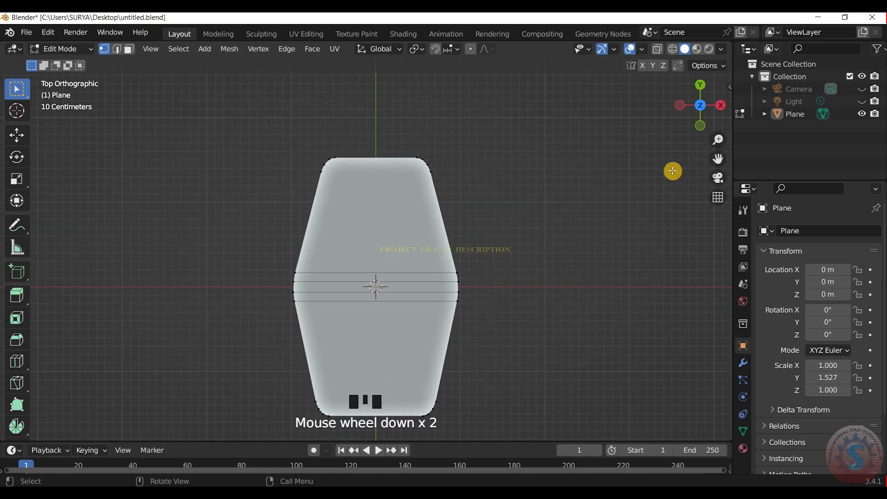
# Try to connect the lower-left and upper-left corner vertices with a lengthwise edge, and undo it
pyautogui.moveTo(716, 162); pyautogui.dragTo(718, 112)
pyautogui.scroll(1, 301, 356)
pyautogui.keyDown('shift'); pyautogui.click(322, 391); pyautogui.keyUp('shift')
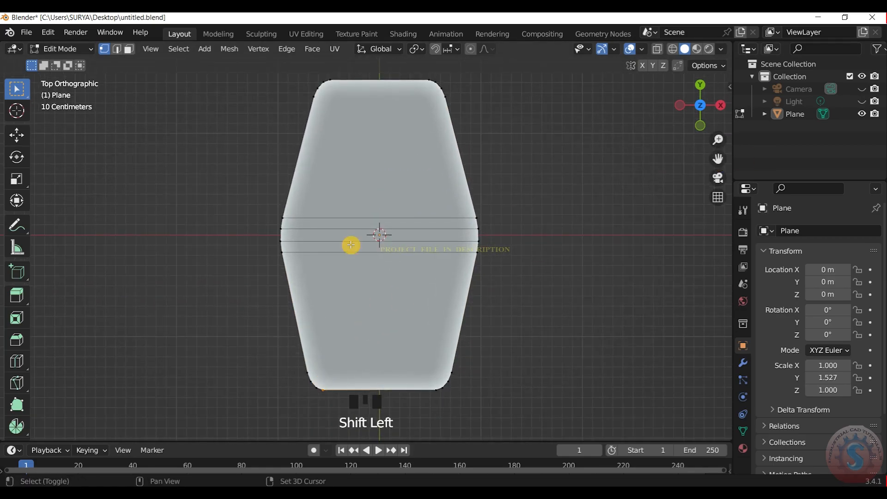
pyautogui.keyDown('shift'); pyautogui.click(331, 73); pyautogui.keyUp('shift')
pyautogui.press('j')
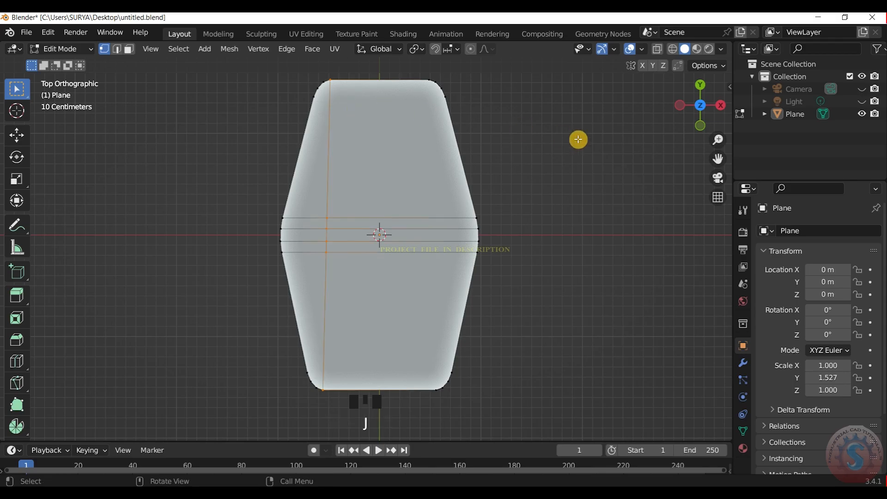
pyautogui.scroll(1, 350, 315)
pyautogui.keyDown('shift'); pyautogui.click(309, 419); pyautogui.keyUp('shift')
pyautogui.click(508, 194)
pyautogui.scroll(-2, 534, 188)
pyautogui.hotkey('ctrl', 'z')
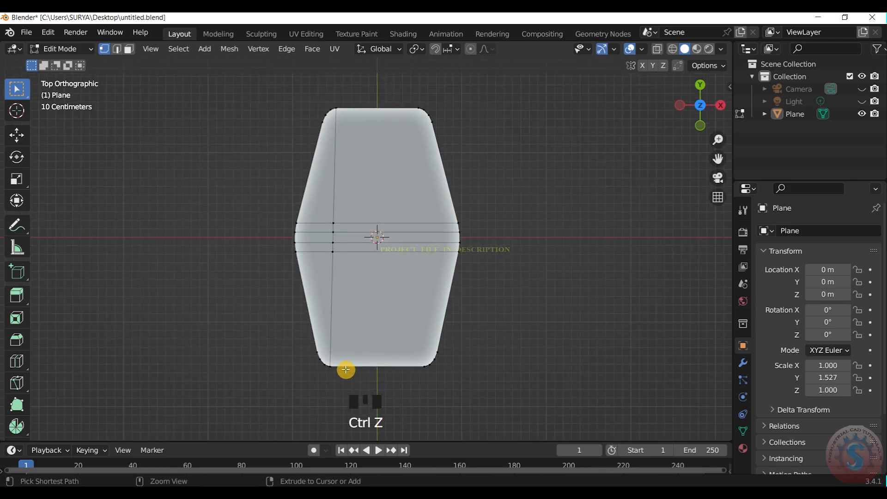
pyautogui.hotkey('ctrl', 'z')
# Connect the innermost pair of opposite corner vertices at the slab's lower end with a straight crosswise edge
pyautogui.keyDown('shift'); pyautogui.click(312, 352); pyautogui.keyUp('shift')
pyautogui.click(543, 312)
pyautogui.keyDown('shift'); pyautogui.scroll(1, 443, 358); pyautogui.keyUp('shift')
pyautogui.keyDown('shift'); pyautogui.click(443, 356); pyautogui.keyUp('shift')
pyautogui.keyDown('shift'); pyautogui.click(334, 356); pyautogui.keyUp('shift')
pyautogui.click(594, 330)
# Connect the next two pairs of opposite corner vertices towards the slab's lower tip with straight crosswise edges
pyautogui.scroll(2, 465, 404)
pyautogui.keyDown('shift'); pyautogui.click(467, 406); pyautogui.keyUp('shift')
pyautogui.keyDown('shift'); pyautogui.click(317, 407); pyautogui.keyUp('shift')
pyautogui.keyDown('shift'); pyautogui.click(293, 410); pyautogui.keyUp('shift')
pyautogui.scroll(-1, 573, 187)
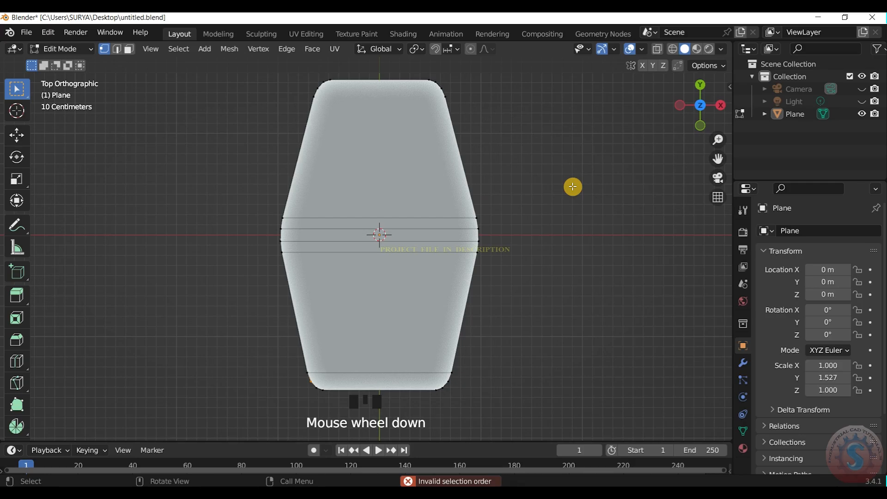
pyautogui.scroll(2, 572, 186)
pyautogui.press('j')
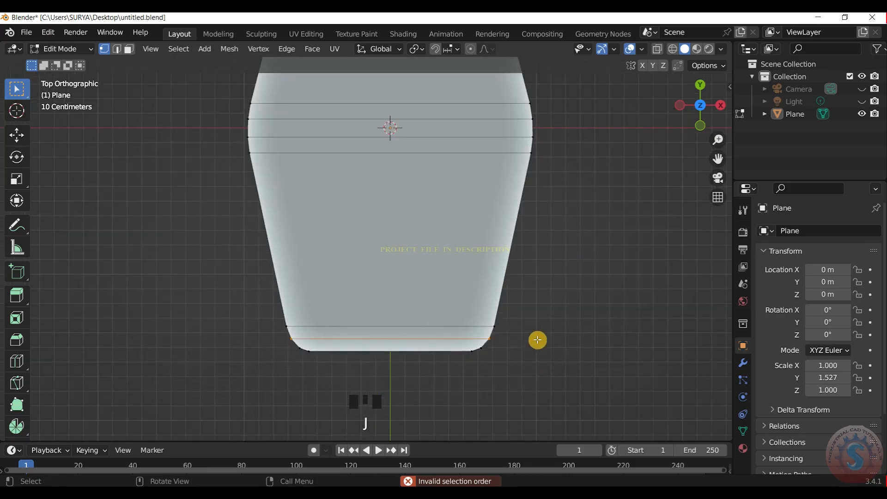
pyautogui.scroll(1, 505, 342)
pyautogui.keyDown('shift'); pyautogui.click(402, 364); pyautogui.keyUp('shift')
pyautogui.keyDown('shift'); pyautogui.click(309, 376); pyautogui.keyUp('shift')
pyautogui.press('j')
# Connect the pair of opposite corner vertices nearest the slab's upper tip with a straight crosswise edge
pyautogui.scroll(-3, 632, 289)
pyautogui.moveTo(717, 158); pyautogui.dragTo(469, 139)
pyautogui.scroll(4, 274, 213)
pyautogui.keyDown('shift'); pyautogui.click(273, 198); pyautogui.keyUp('shift')
pyautogui.keyDown('shift'); pyautogui.click(511, 198); pyautogui.keyUp('shift')
pyautogui.press('j')
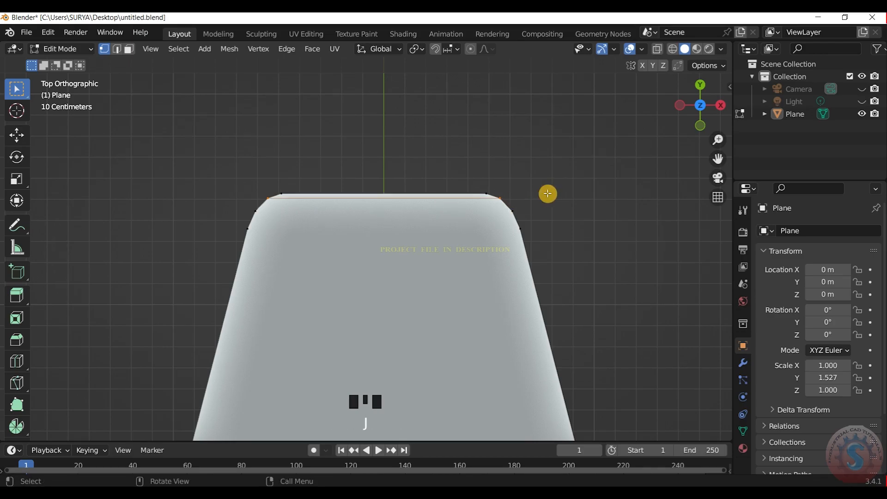
# Connect the other two pairs of opposite corner vertices at the slab's upper end with straight crosswise edges
pyautogui.keyDown('shift'); pyautogui.click(351, 211); pyautogui.keyUp('shift')
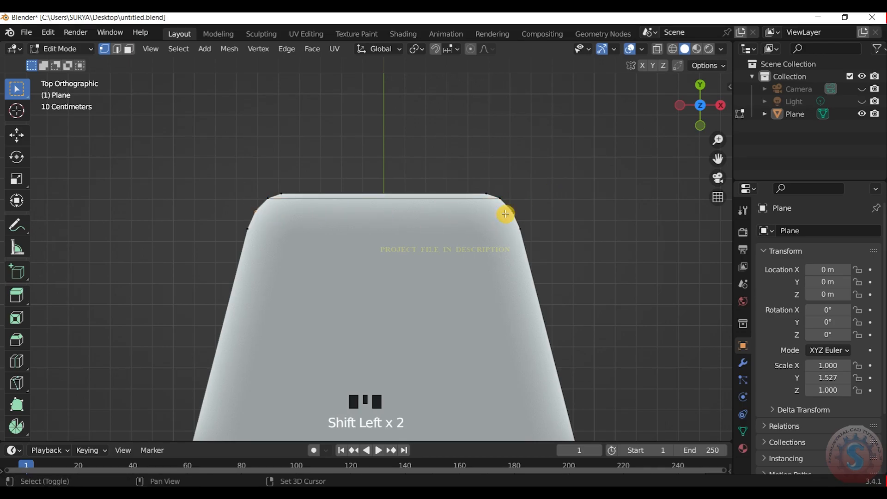
pyautogui.press('j')
pyautogui.click(550, 194)
pyautogui.keyDown('shift'); pyautogui.click(522, 230); pyautogui.keyUp('shift')
pyautogui.keyDown('shift'); pyautogui.click(238, 221); pyautogui.keyUp('shift')
pyautogui.click(568, 112)
pyautogui.scroll(-4, 564, 110)
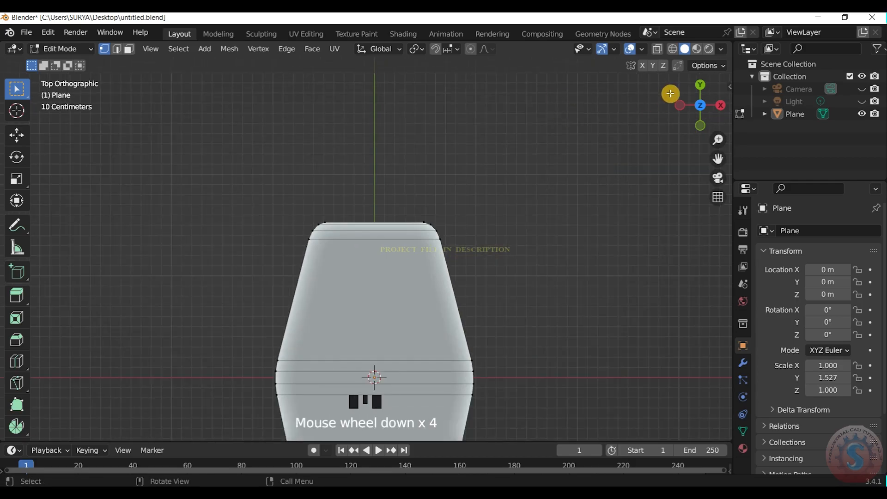
# Add five evenly spaced lengthwise loop cuts across the slab's top face
pyautogui.hotkey('ctrl', 'r')
pyautogui.scroll(4, 376, 224)
pyautogui.click(376, 223)
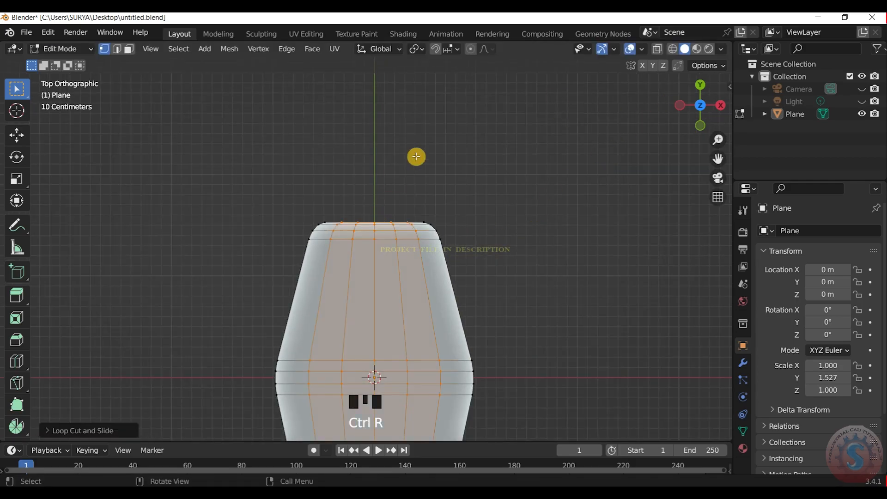
pyautogui.click(576, 198)
# Examine the lengthwise cuts on the slab in perspective, front, side and top views
pyautogui.scroll(-2, 566, 208)
pyautogui.scroll(2, 565, 208)
pyautogui.scroll(1, 711, 108)
pyautogui.moveTo(700, 106); pyautogui.dragTo(697, 119)
pyautogui.scroll(-1, 697, 120)
pyautogui.press('KP_7')
pyautogui.press('KP_1')
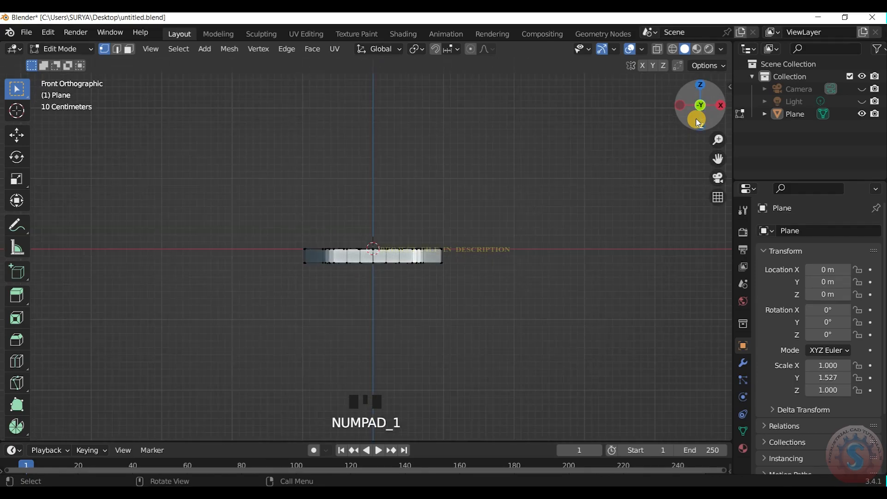
pyautogui.press('KP_3')
pyautogui.press('KP_7')
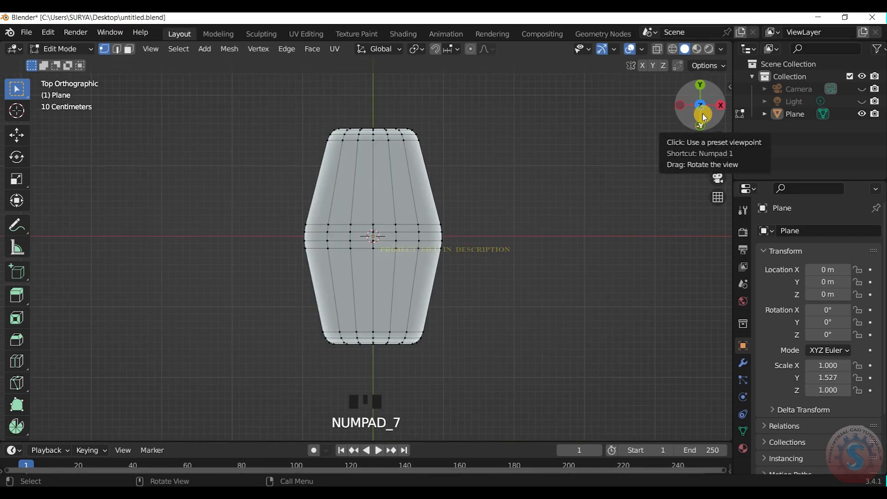
# Delete all the faces on the slab's underside
pyautogui.scroll(2, 697, 98)
pyautogui.moveTo(697, 98); pyautogui.dragTo(709, 124)
pyautogui.moveTo(456, 285); pyautogui.dragTo(322, 238)
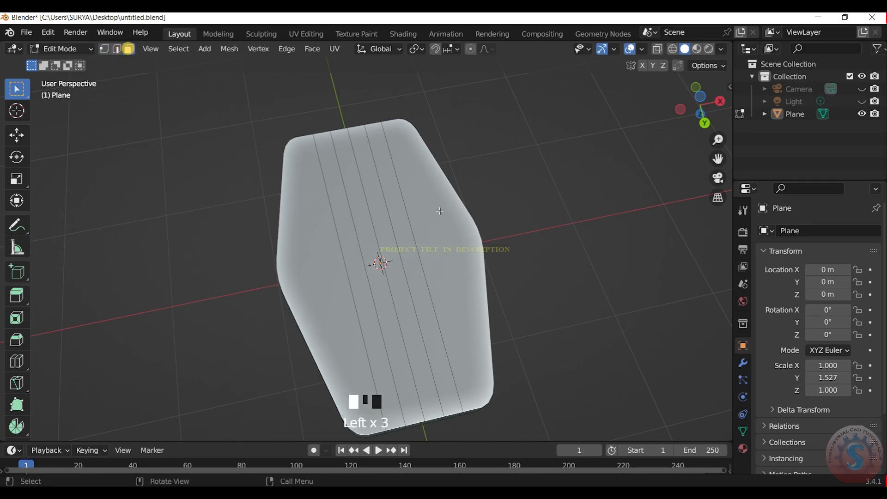
pyautogui.click(362, 238)
pyautogui.press('x')
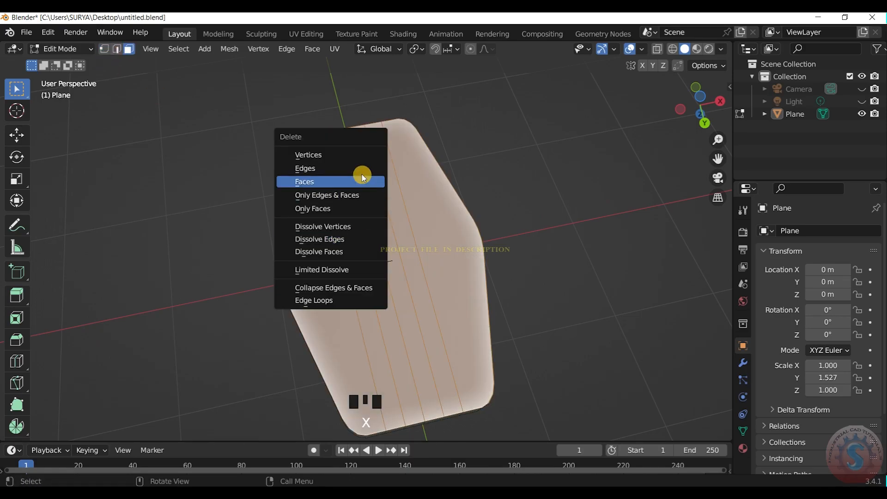
pyautogui.click(360, 190)
# Add four crosswise loop cuts to the slab's upper half and five to its lower half, evenly spaced
pyautogui.moveTo(708, 124); pyautogui.dragTo(698, 101)
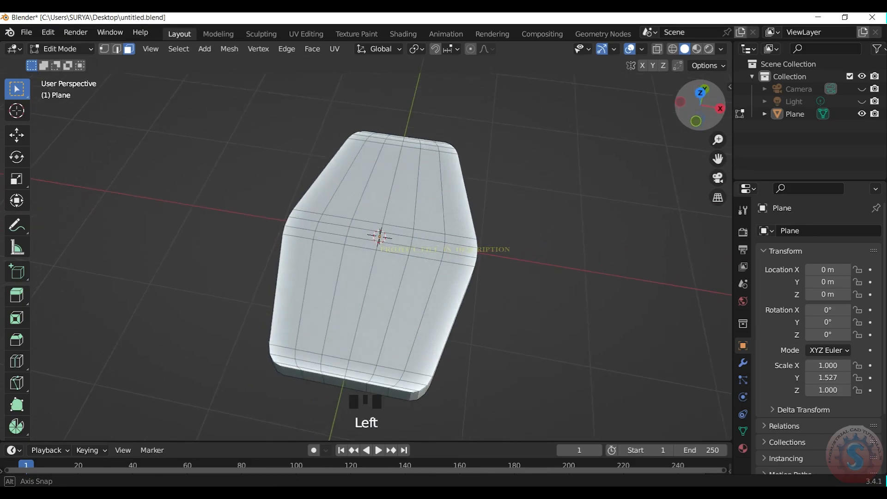
pyautogui.hotkey('ctrl', 'r')
pyautogui.scroll(3, 421, 204)
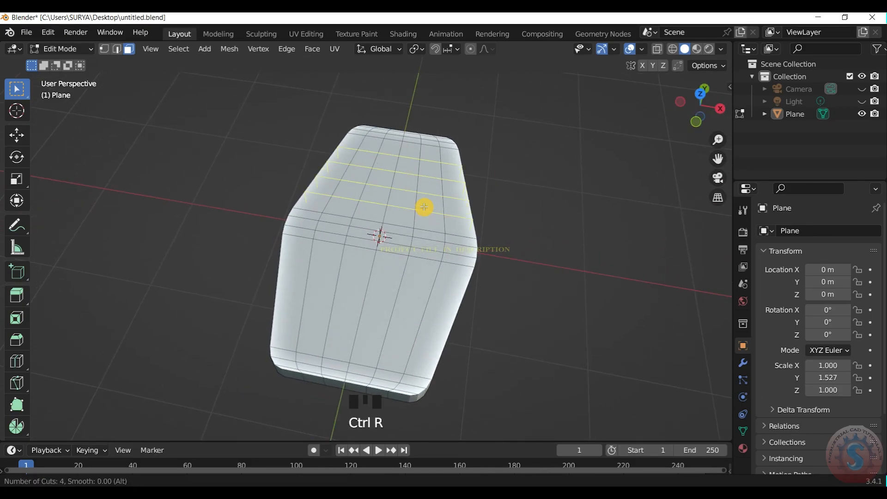
pyautogui.click(424, 206)
pyautogui.click(533, 190)
pyautogui.hotkey('ctrl', 'r')
pyautogui.click(405, 315)
pyautogui.click(405, 316)
# Add two evenly spaced horizontal loop cuts around the slab's side wall
pyautogui.moveTo(709, 113); pyautogui.dragTo(633, 203)
pyautogui.hotkey('ctrl', 'r')
pyautogui.scroll(1, 425, 323)
pyautogui.click(424, 323)
pyautogui.click(425, 323)
# Add a Subdivision Surface modifier to the slab with viewport and render levels both set to 3
pyautogui.click(742, 363)
pyautogui.click(785, 230)
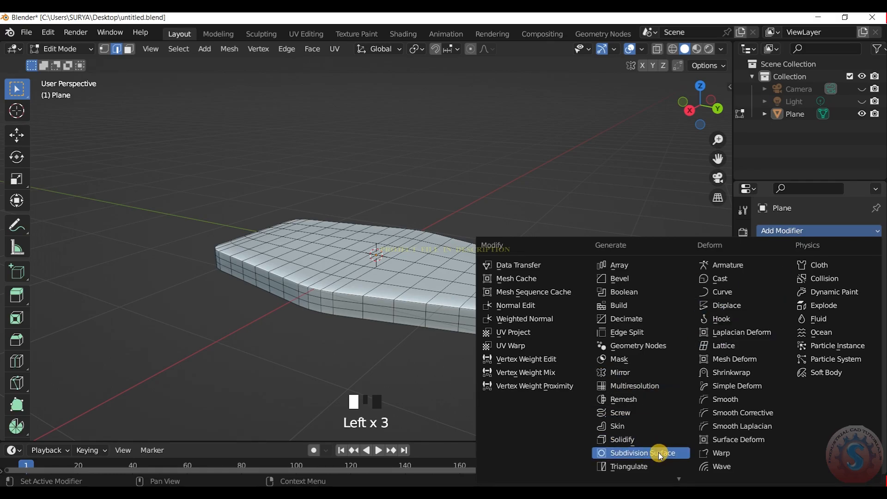
pyautogui.click(659, 456)
pyautogui.click(843, 286)
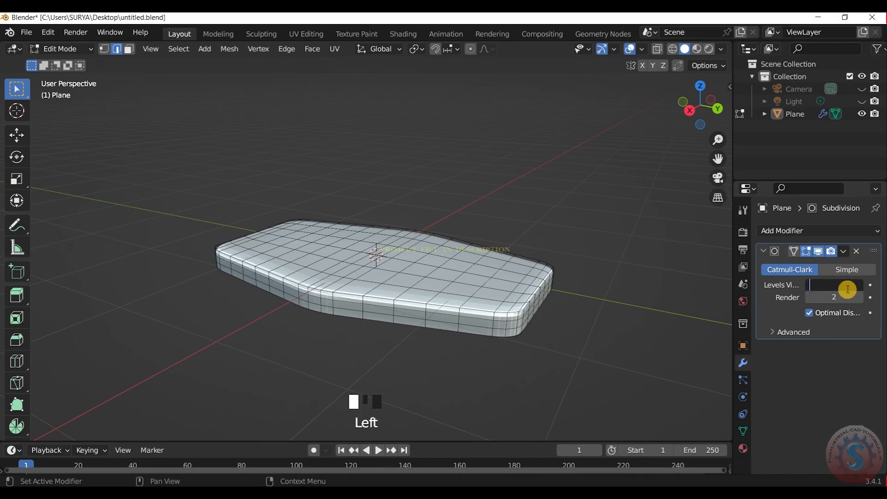
pyautogui.write('3')
pyautogui.press('Return')
pyautogui.click(834, 297)
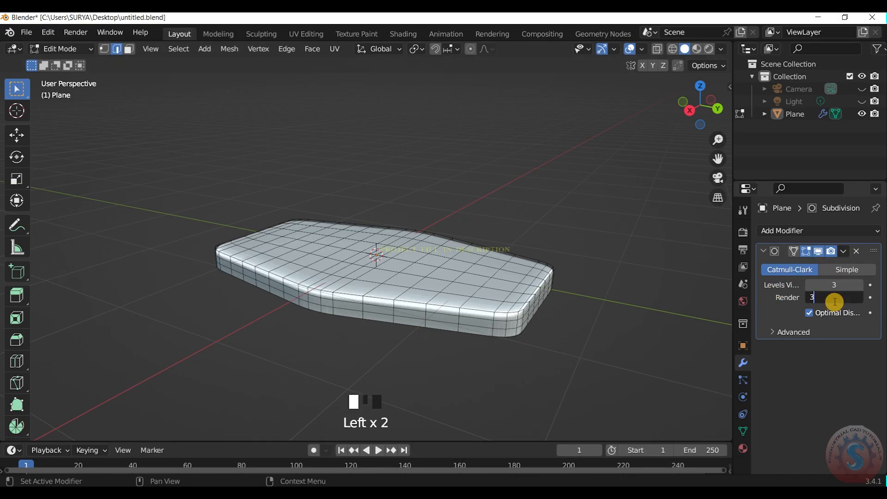
pyautogui.click(387, 37)
# Switch to Object Mode and apply Shade Smooth to the slab
pyautogui.scroll(2, 697, 107)
pyautogui.moveTo(697, 106); pyautogui.dragTo(435, 225)
pyautogui.click(57, 44)
pyautogui.click(77, 62)
pyautogui.moveTo(442, 287); pyautogui.dragTo(436, 247, button='right')
pyautogui.click(743, 431)
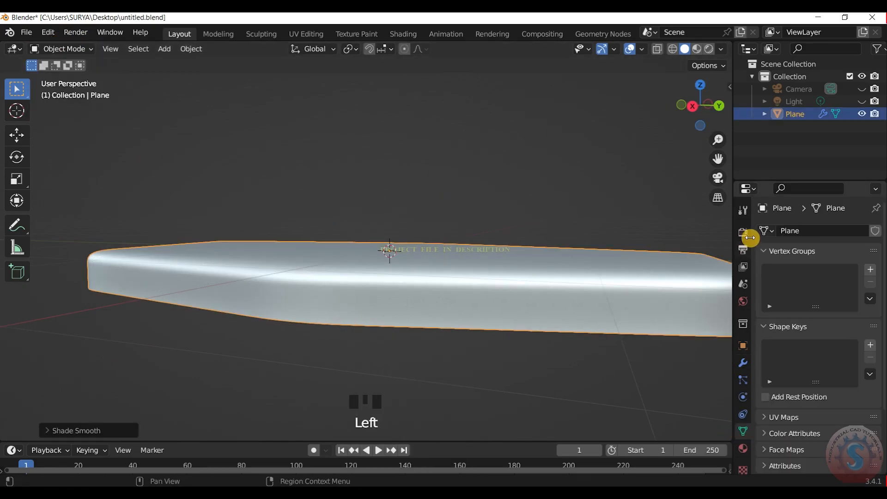
pyautogui.click(742, 235)
pyautogui.scroll(-2, 685, 101)
pyautogui.moveTo(685, 101); pyautogui.dragTo(688, 108)
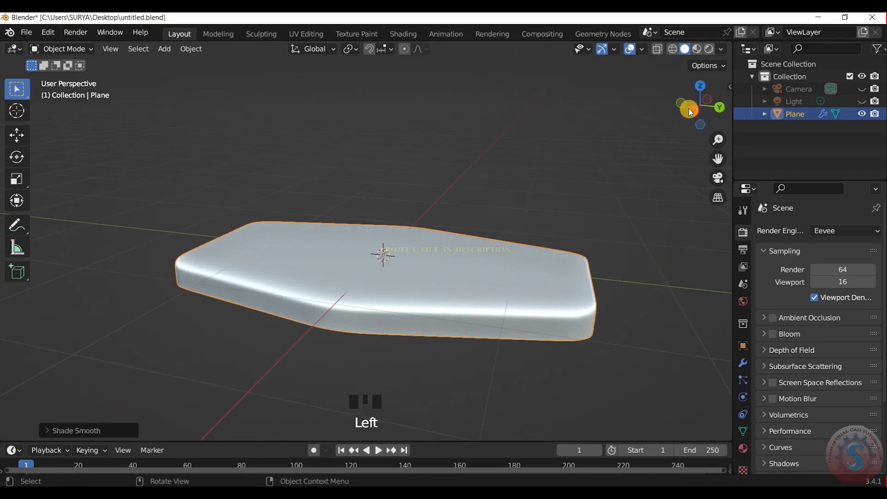
# Return to Edit Mode and add a loop cut in the top face's outer strip, slid close to the rim
pyautogui.click(69, 49)
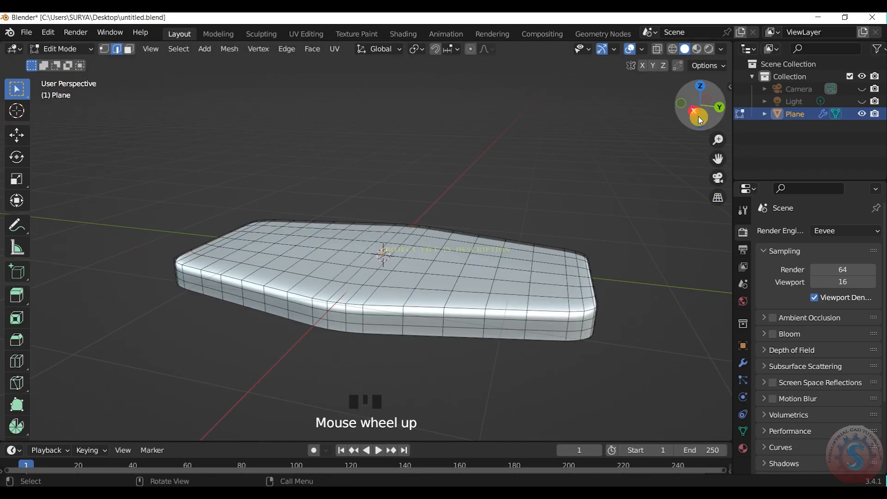
pyautogui.scroll(2, 422, 315)
pyautogui.scroll(-2, 422, 314)
pyautogui.hotkey('ctrl', 'r')
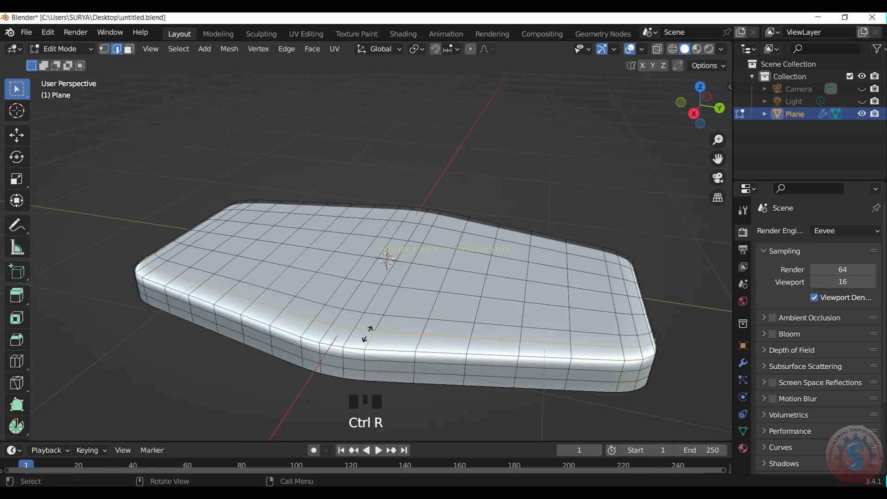
pyautogui.click(367, 334)
pyautogui.click(359, 349)
pyautogui.click(455, 278)
# Add a loop cut around the side wall just below the upper rim
pyautogui.hotkey('ctrl', 'r')
pyautogui.hotkey('ctrl', 'r')
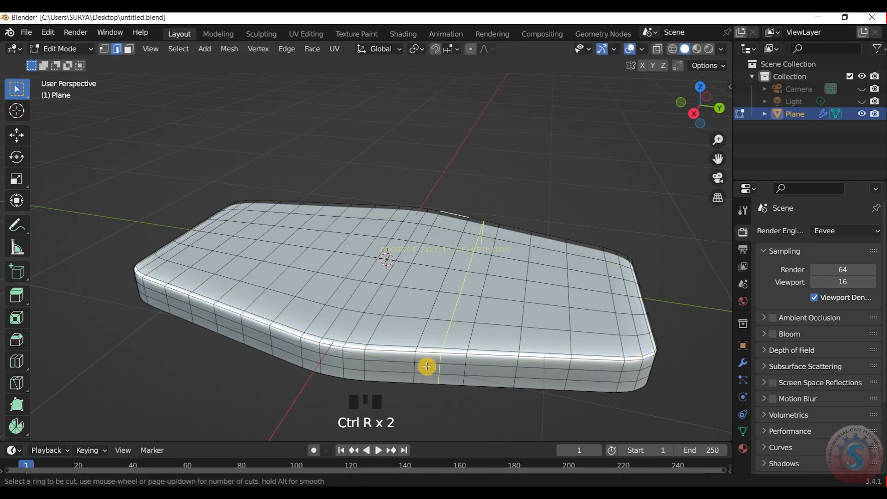
pyautogui.click(414, 359)
pyautogui.click(413, 358)
pyautogui.click(560, 165)
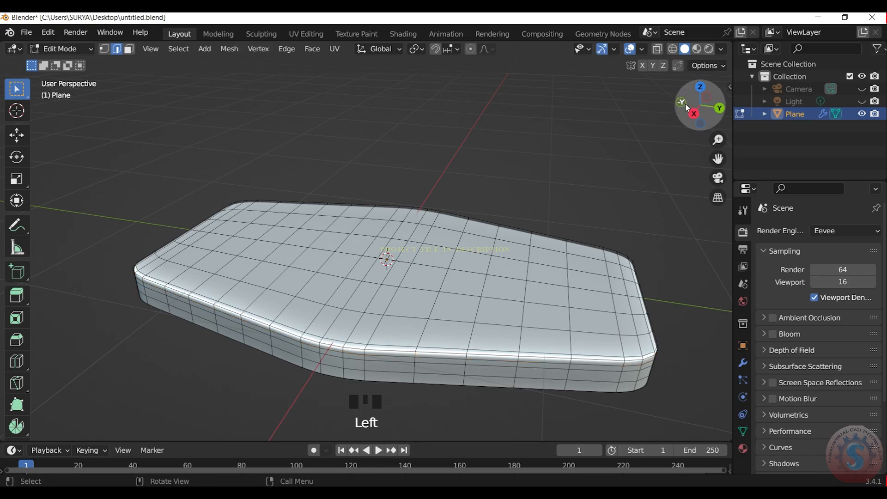
# Add a loop cut in the outer strip along the opposite long side of the top face, slid close to the rim
pyautogui.moveTo(687, 107); pyautogui.dragTo(665, 114)
pyautogui.hotkey('ctrl', 'r')
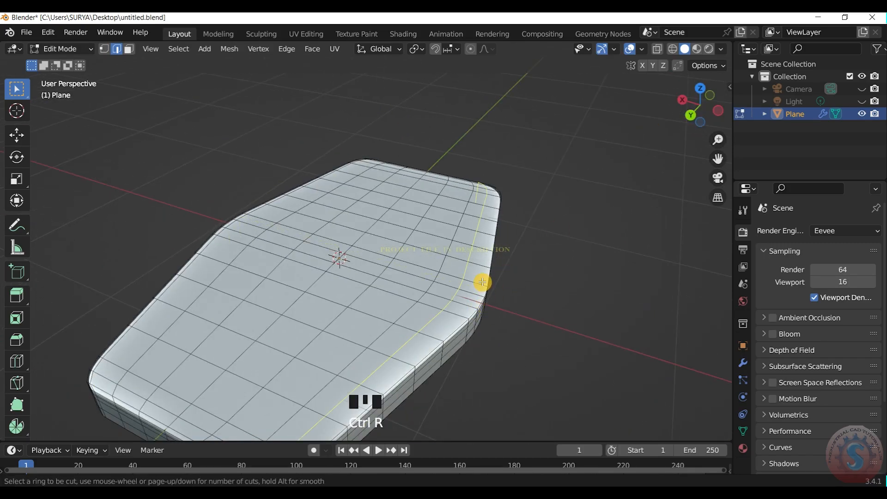
pyautogui.click(483, 282)
pyautogui.click(501, 291)
# Dissolve the outer-strip segments of the two middle crosswise edges on one side of the top face
pyautogui.moveTo(702, 83); pyautogui.dragTo(612, 136)
pyautogui.hotkey('ctrl', 'r')
pyautogui.scroll(-1, 700, 109)
pyautogui.scroll(-1, 698, 105)
pyautogui.scroll(3, 401, 280)
pyautogui.click(463, 265)
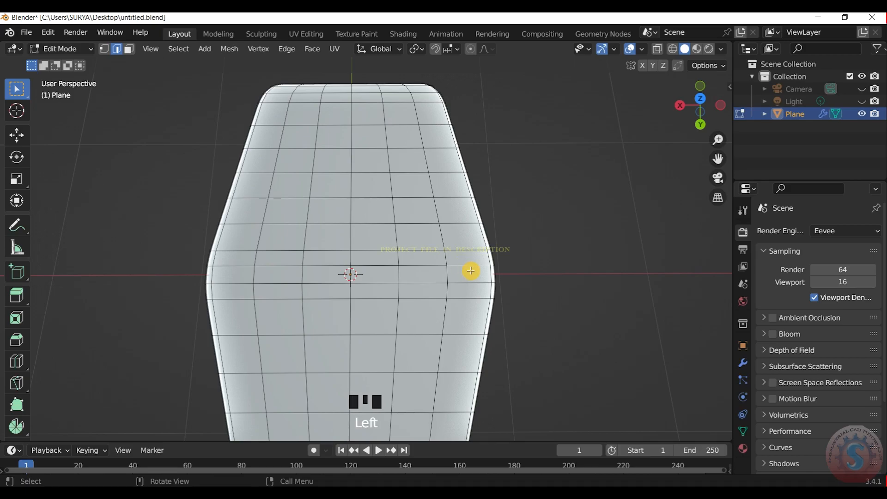
pyautogui.press('x')
pyautogui.click(495, 345)
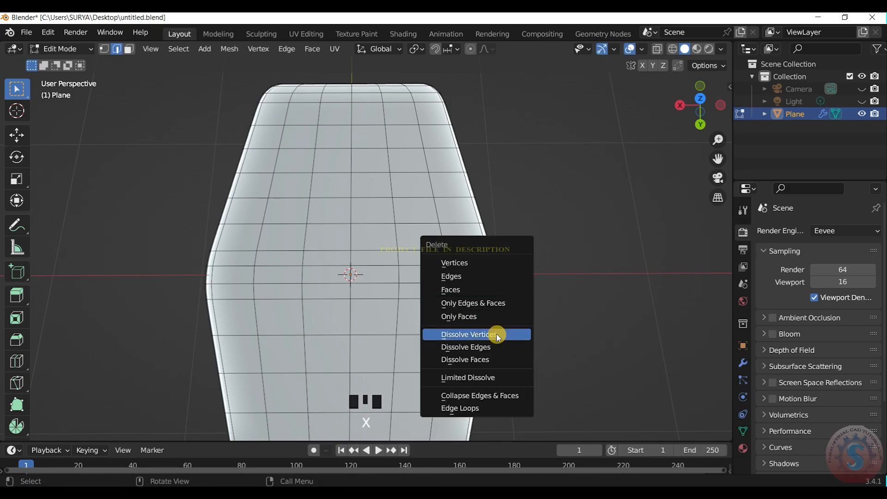
# Dissolve the remaining segments of the two middle crosswise edges across the top face
pyautogui.keyDown('shift'); pyautogui.click(417, 257); pyautogui.keyUp('shift')
pyautogui.keyDown('shift'); pyautogui.click(371, 263); pyautogui.keyUp('shift')
pyautogui.keyDown('shift'); pyautogui.moveTo(314, 261); pyautogui.dragTo(312, 251); pyautogui.keyUp('shift')
pyautogui.keyDown('shift'); pyautogui.moveTo(287, 287); pyautogui.dragTo(284, 281); pyautogui.keyUp('shift')
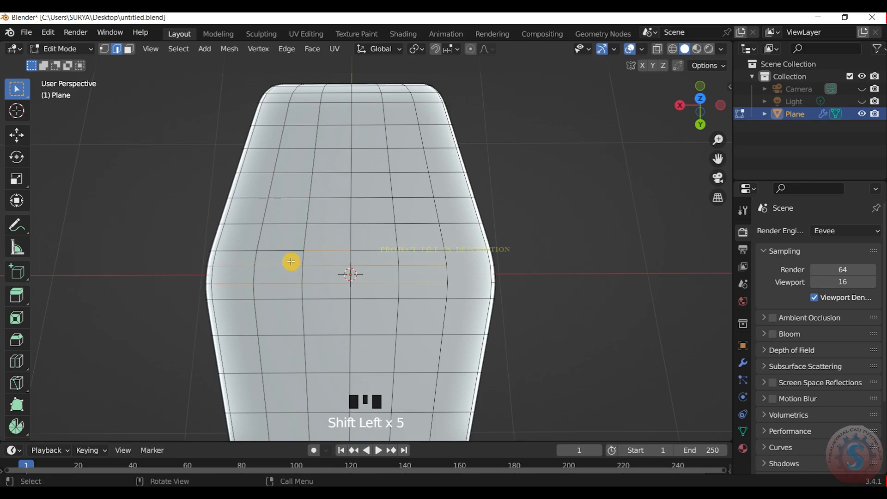
pyautogui.press('x')
pyautogui.click(289, 260)
pyautogui.click(599, 193)
pyautogui.scroll(-1, 646, 173)
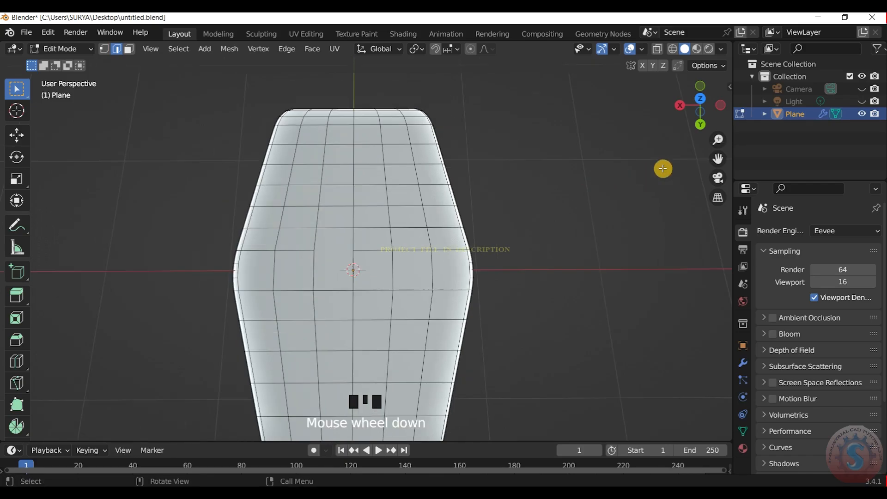
# Reconnect the two vertices beside the gap in the crosswise edge near the centre of the top face
pyautogui.scroll(2, 692, 121)
pyautogui.moveTo(694, 120); pyautogui.dragTo(353, 214)
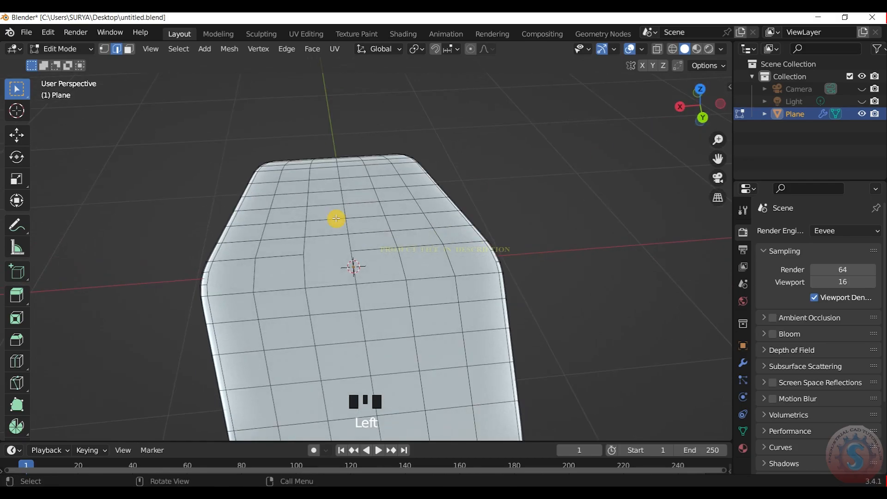
pyautogui.scroll(1, 339, 218)
pyautogui.click(104, 49)
pyautogui.scroll(1, 271, 251)
pyautogui.keyDown('shift'); pyautogui.moveTo(271, 253); pyautogui.dragTo(280, 260); pyautogui.keyUp('shift')
pyautogui.keyDown('shift'); pyautogui.moveTo(338, 251); pyautogui.dragTo(350, 255); pyautogui.keyUp('shift')
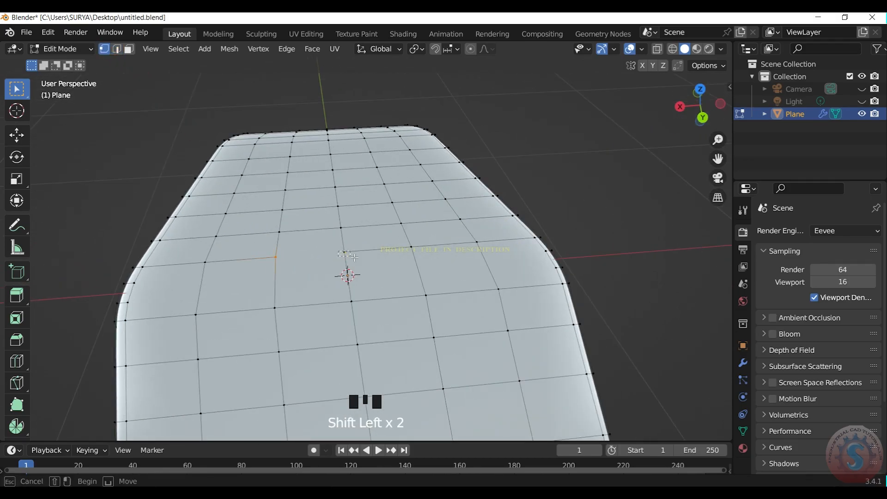
# Select the central block of top faces, four across and five along, and inset it by about 0.034 m
pyautogui.scroll(-3, 630, 164)
pyautogui.press('KP_7')
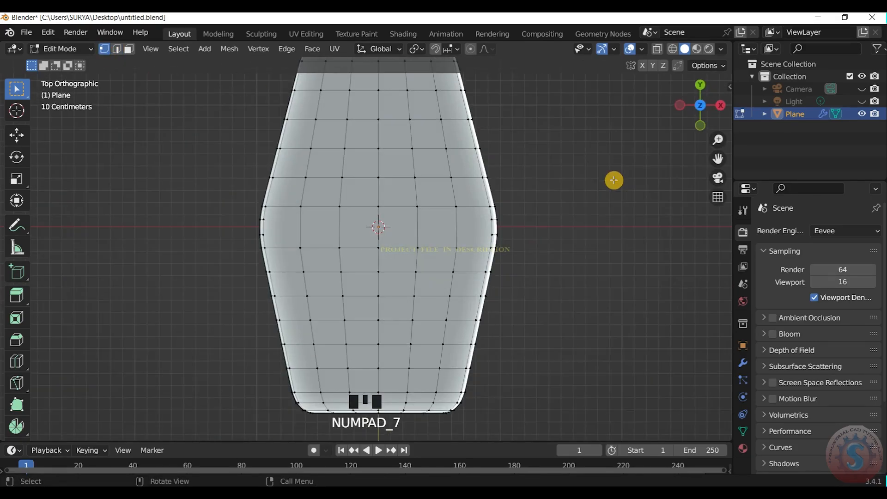
pyautogui.scroll(-1, 471, 243)
pyautogui.keyDown('shift'); pyautogui.moveTo(425, 259); pyautogui.dragTo(331, 206); pyautogui.keyUp('shift')
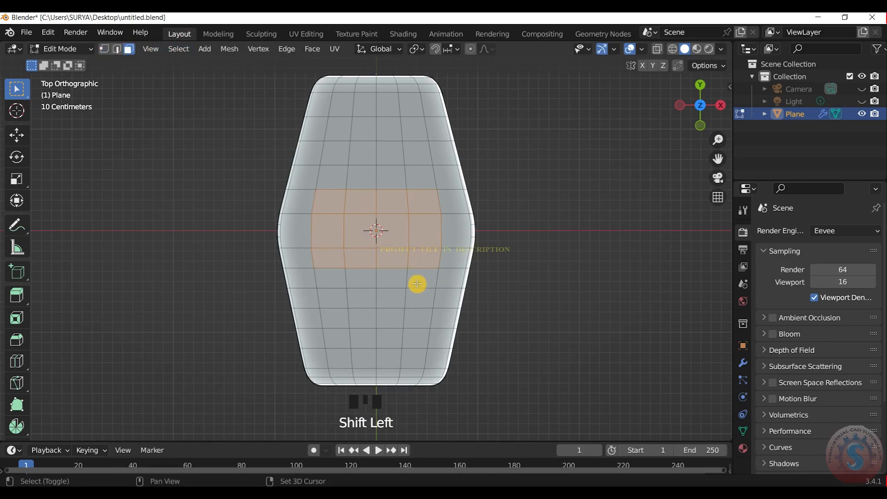
pyautogui.keyDown('shift'); pyautogui.moveTo(326, 174); pyautogui.dragTo(443, 211); pyautogui.keyUp('shift')
pyautogui.press('i')
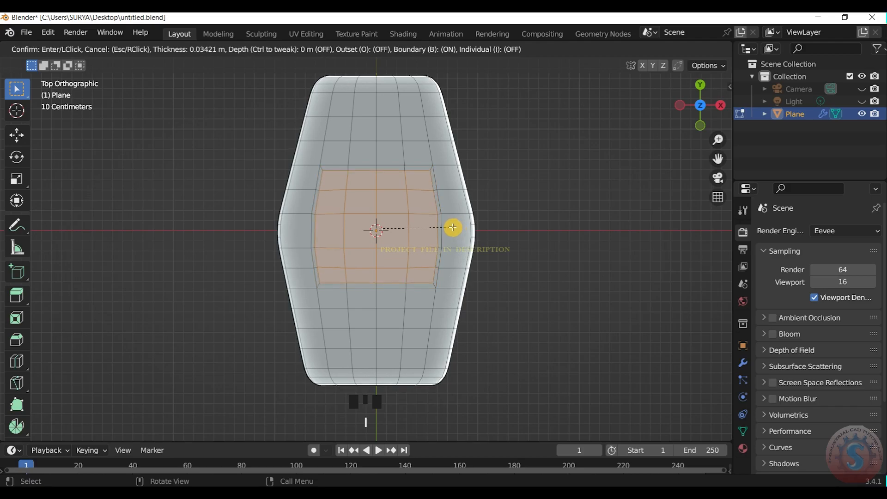
pyautogui.click(453, 228)
# Reshape the inset face block with the LoopTools Circle operation and scale it down uniformly
pyautogui.rightClick(406, 232)
pyautogui.moveTo(411, 199)
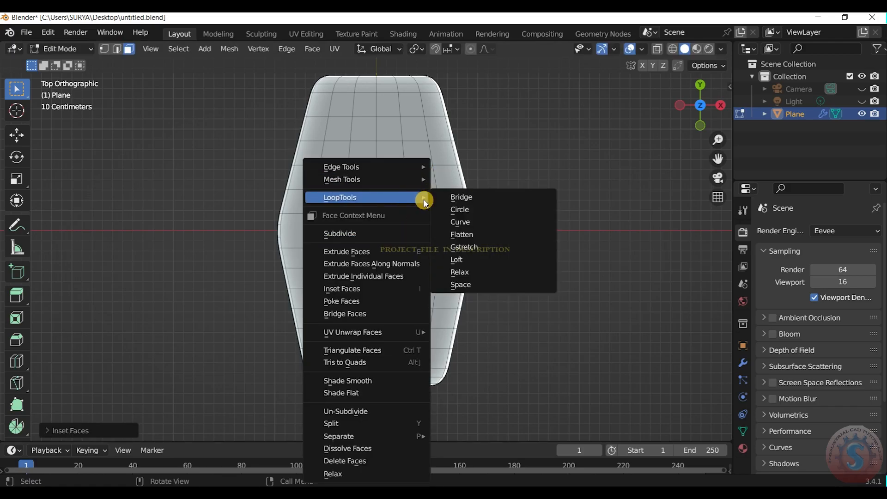
pyautogui.click(460, 211)
pyautogui.press('s')
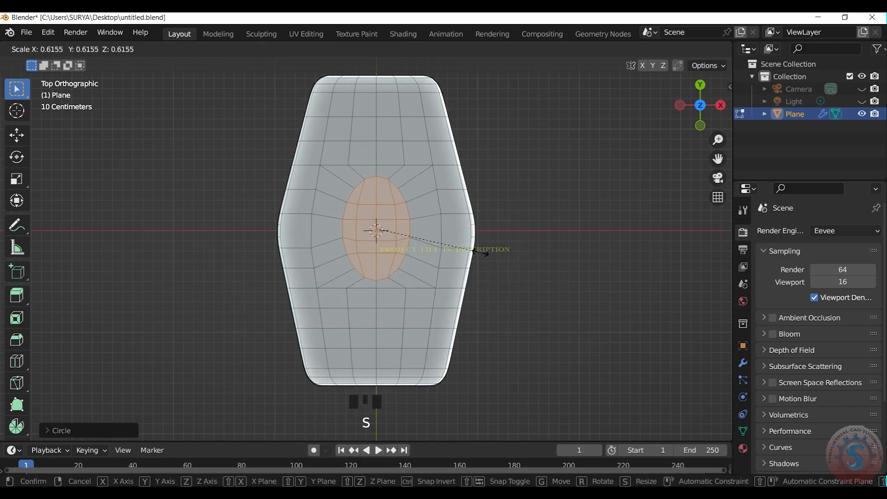
pyautogui.click(468, 250)
# Scale the oval patch to about 0.83 along Y to make it round and enlarge it uniformly
pyautogui.press('s')
pyautogui.press('y')
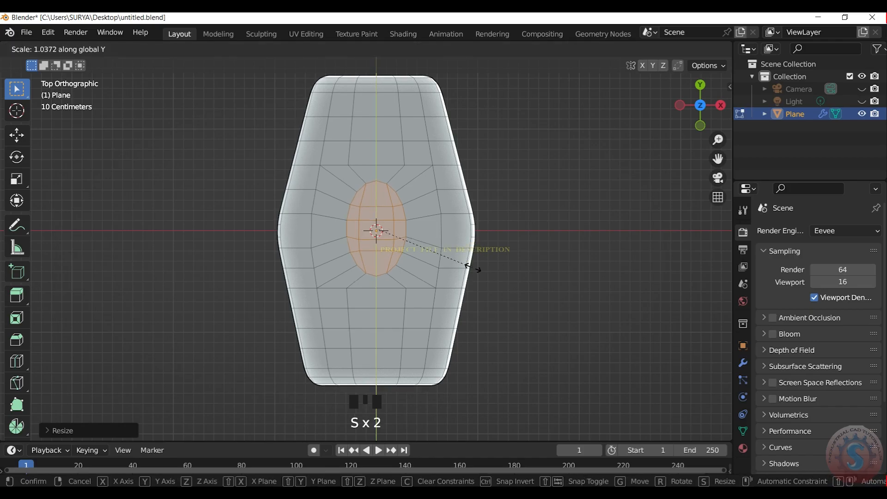
pyautogui.press('y')
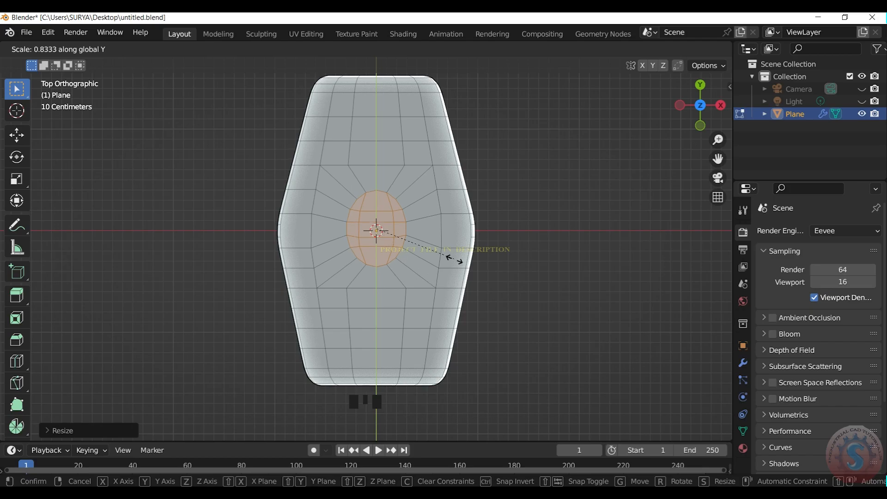
pyautogui.click(428, 266)
pyautogui.press('s')
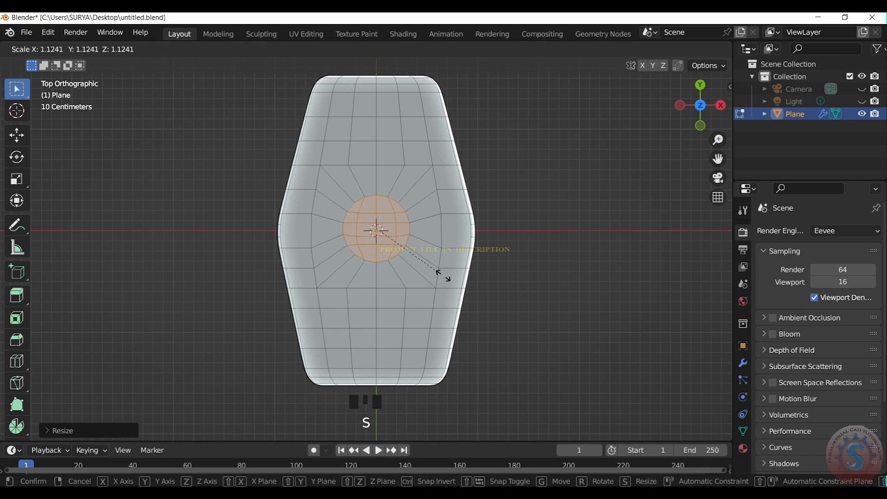
pyautogui.click(475, 291)
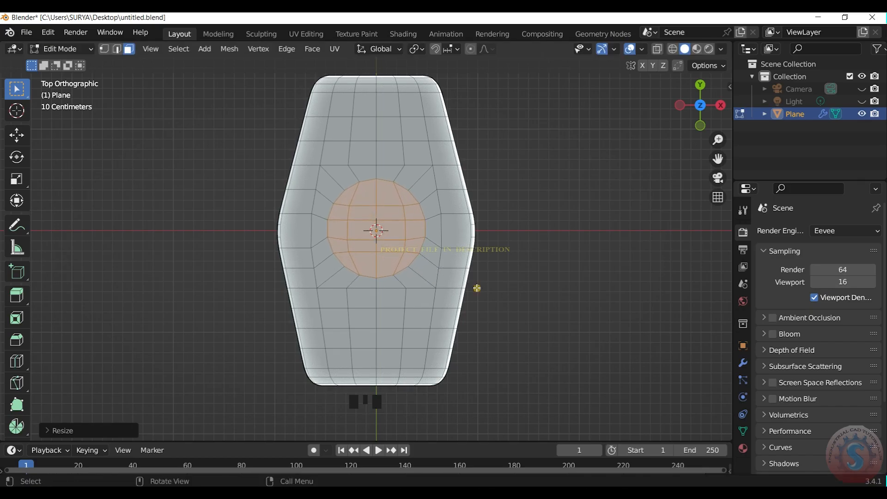
pyautogui.moveTo(705, 108); pyautogui.dragTo(614, 190)
pyautogui.press('s')
pyautogui.click(614, 186)
# Extrude the circular patch upward by about 0.45 m to form a cylindrical boss on the slab
pyautogui.moveTo(700, 111); pyautogui.dragTo(652, 128)
pyautogui.scroll(3, 425, 273)
pyautogui.press('e')
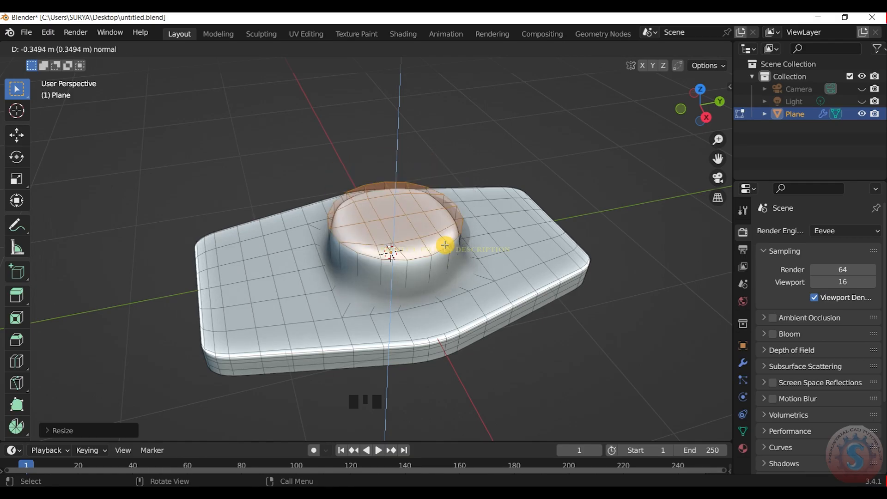
pyautogui.rightClick(475, 231)
pyautogui.press('e')
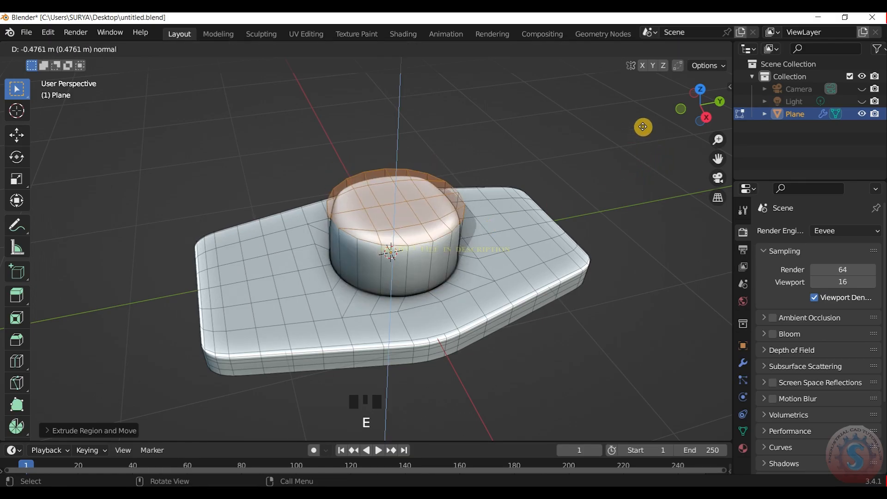
pyautogui.click(639, 138)
# Try deleting the boss's top faces and inspect the open ring in Object Mode
pyautogui.press('x')
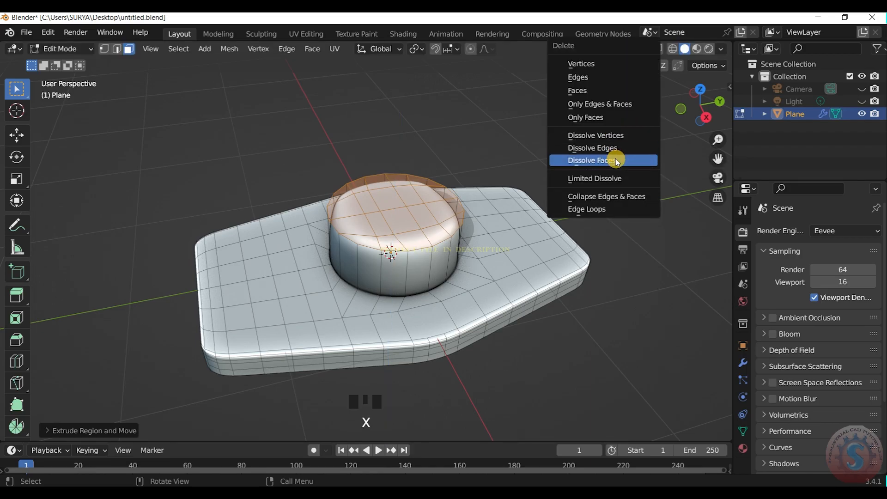
pyautogui.click(618, 91)
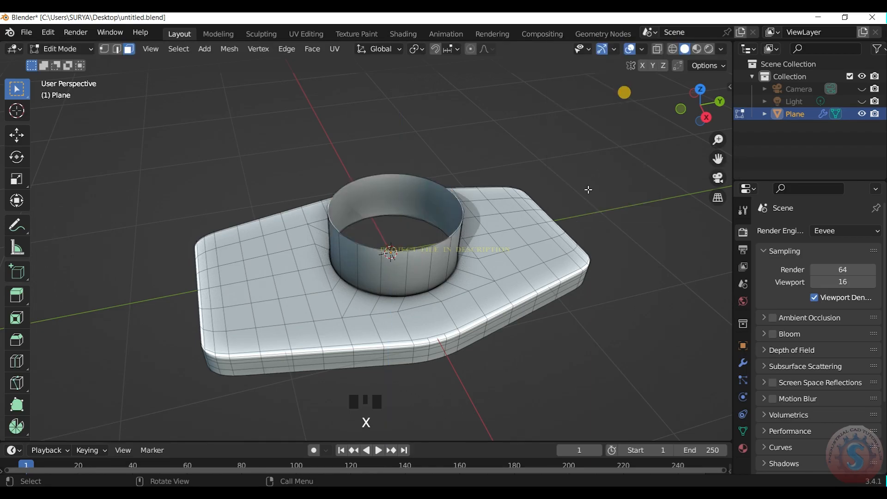
pyautogui.scroll(-2, 131, 181)
pyautogui.click(72, 56)
pyautogui.click(69, 64)
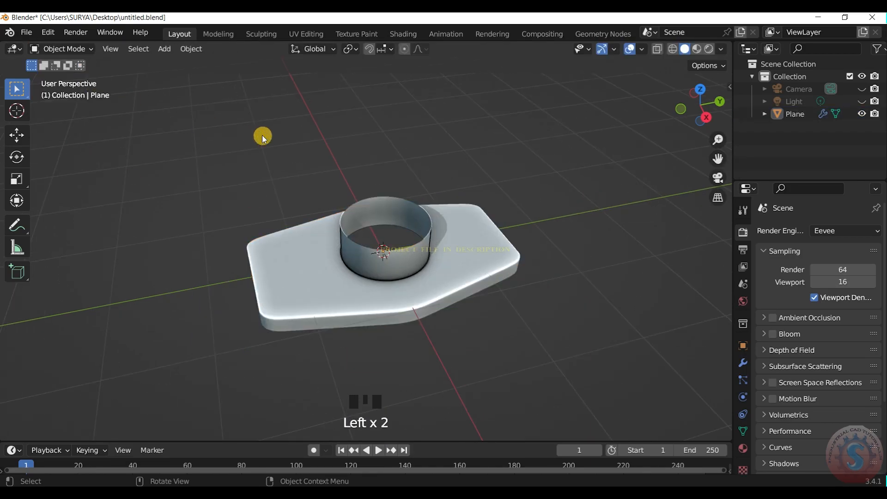
pyautogui.press('KP_7')
pyautogui.press('KP_0')
# Undo the deletion of the boss's top faces
pyautogui.hotkey('ctrl', 'z')
pyautogui.hotkey('ctrl', 'z')
pyautogui.hotkey('ctrl', 'z')
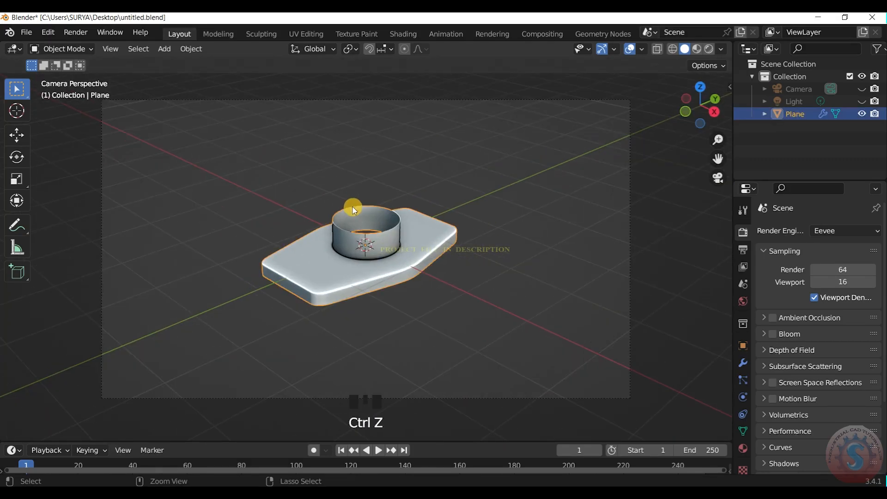
# Scale the boss's top faces to about 0.7 to taper its wall, and delete those faces
pyautogui.scroll(4, 631, 141)
pyautogui.press('s')
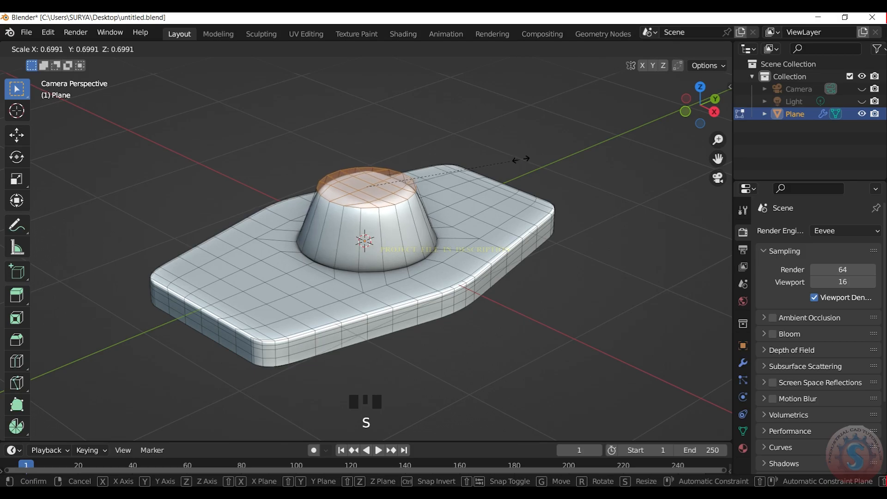
pyautogui.click(521, 159)
pyautogui.press('x')
pyautogui.click(522, 160)
# Add two evenly spaced loop cuts around the tapered wall and return to Object Mode
pyautogui.moveTo(686, 99); pyautogui.dragTo(665, 113)
pyautogui.scroll(1, 664, 114)
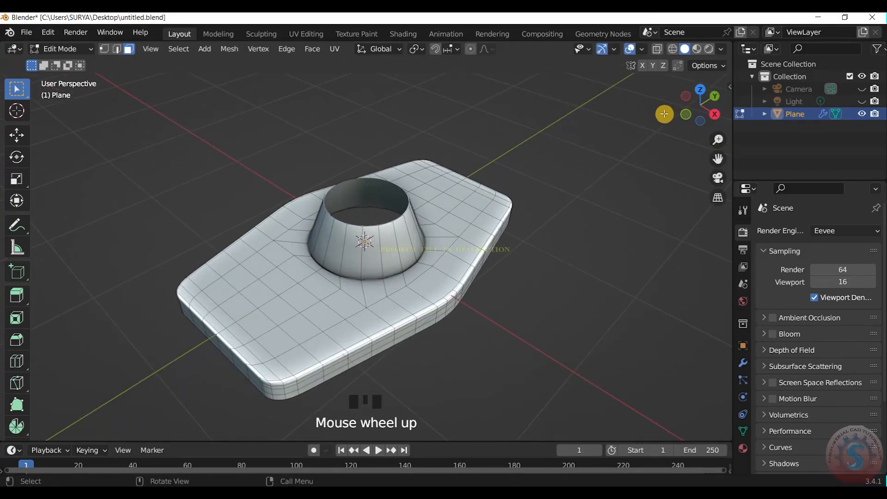
pyautogui.press('KP_7')
pyautogui.press('KP_0')
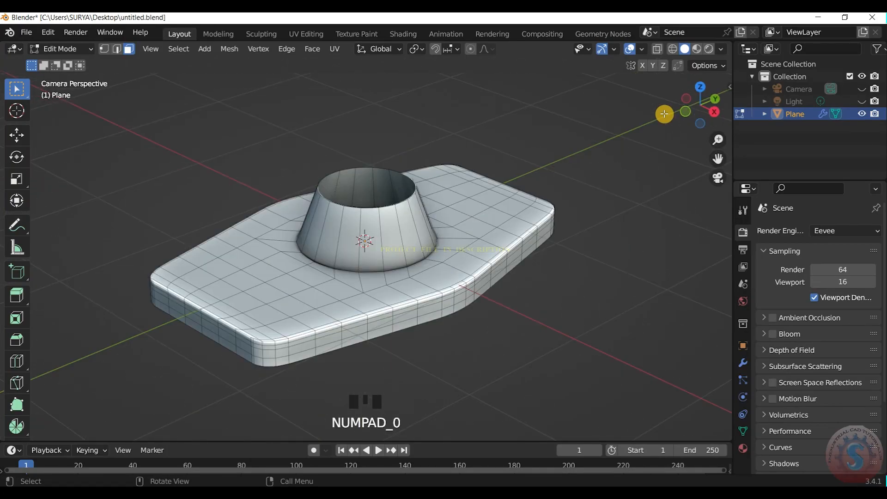
pyautogui.hotkey('ctrl', 'r')
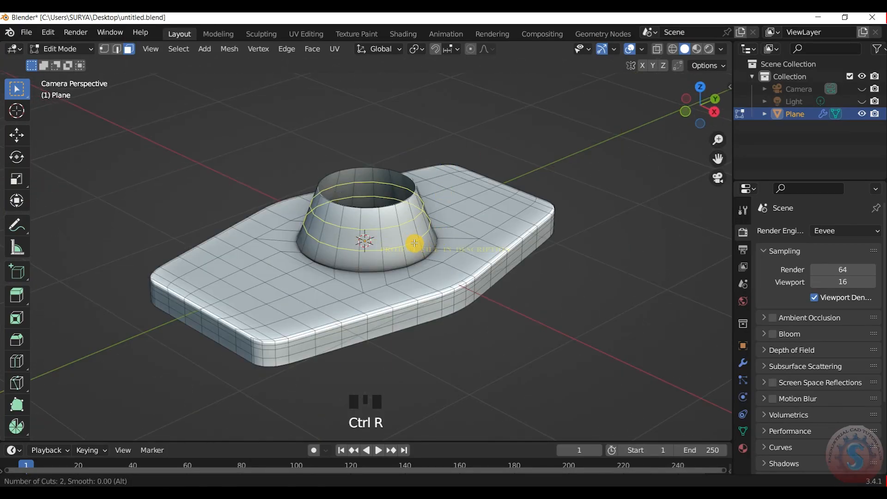
pyautogui.click(414, 243)
pyautogui.click(637, 138)
pyautogui.click(76, 50)
pyautogui.click(84, 63)
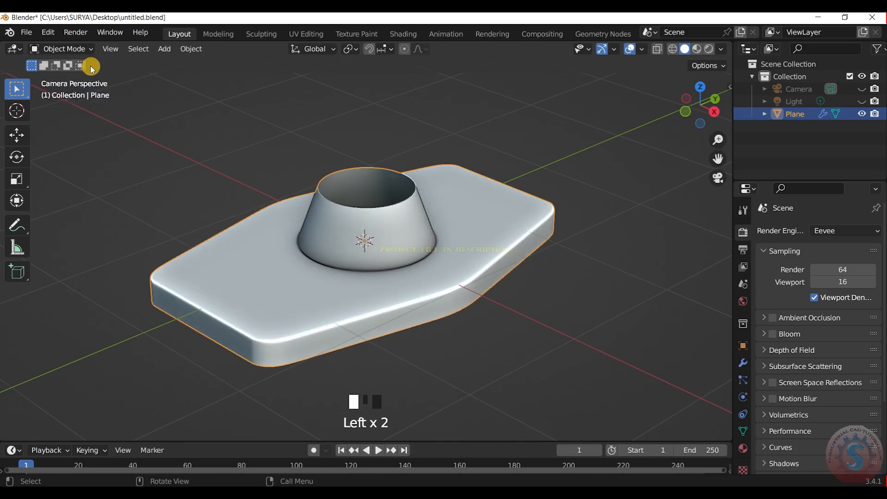
# In Edit Mode, add a loop cut through the ring of slab faces surrounding the base of the tapered wall
pyautogui.click(76, 50)
pyautogui.click(79, 74)
pyautogui.scroll(3, 701, 89)
pyautogui.moveTo(703, 95); pyautogui.dragTo(679, 14)
pyautogui.scroll(6, 702, 95)
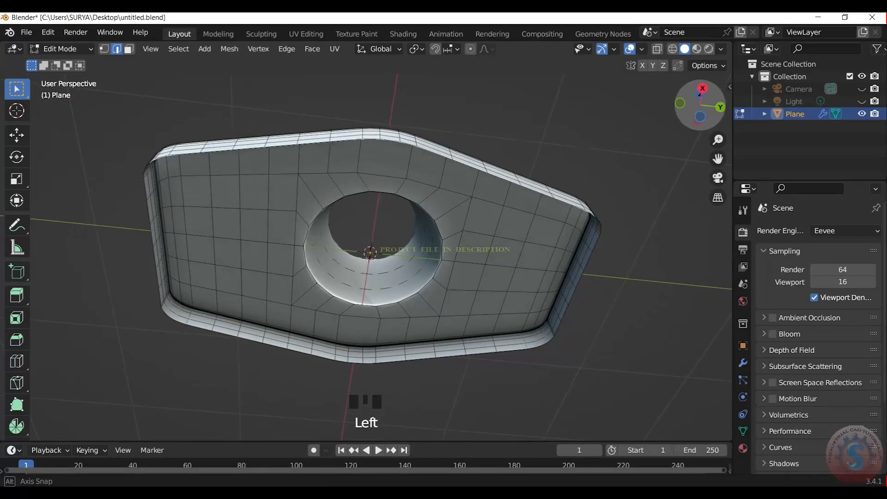
pyautogui.moveTo(693, 60); pyautogui.dragTo(680, 113)
pyautogui.hotkey('ctrl', 'r')
pyautogui.click(452, 283)
pyautogui.click(452, 283)
pyautogui.click(524, 134)
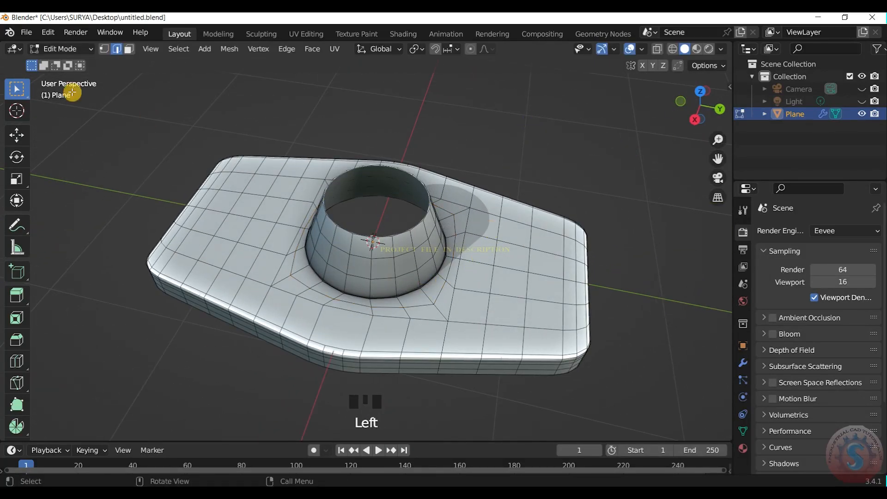
# Return to Object Mode and examine the shading of the slab and tapered collar
pyautogui.click(64, 52)
pyautogui.click(70, 63)
pyautogui.click(206, 95)
pyautogui.moveTo(84, 56); pyautogui.dragTo(80, 76)
pyautogui.click(80, 49)
pyautogui.click(83, 64)
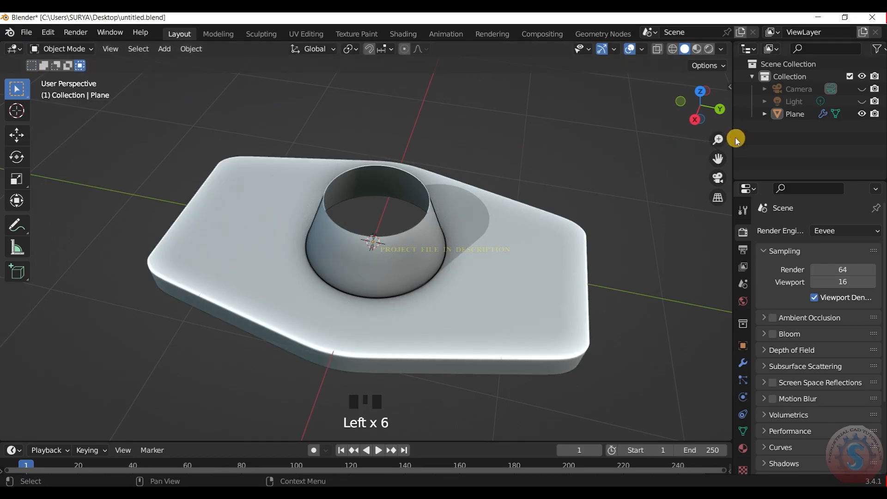
pyautogui.scroll(3, 697, 113)
pyautogui.moveTo(697, 113)
pyautogui.mouseDown()
pyautogui.moveTo(691, 90)
pyautogui.moveTo(698, 121)
pyautogui.moveTo(699, 95)
pyautogui.moveTo(699, 115)
pyautogui.moveTo(698, 104)
pyautogui.mouseUp()
pyautogui.scroll(-1, 694, 99)
pyautogui.scroll(2, 695, 101)
pyautogui.scroll(-2, 695, 101)
# Add a Solidify modifier to the slab and collapse the Subdivision modifier's settings
pyautogui.click(475, 204)
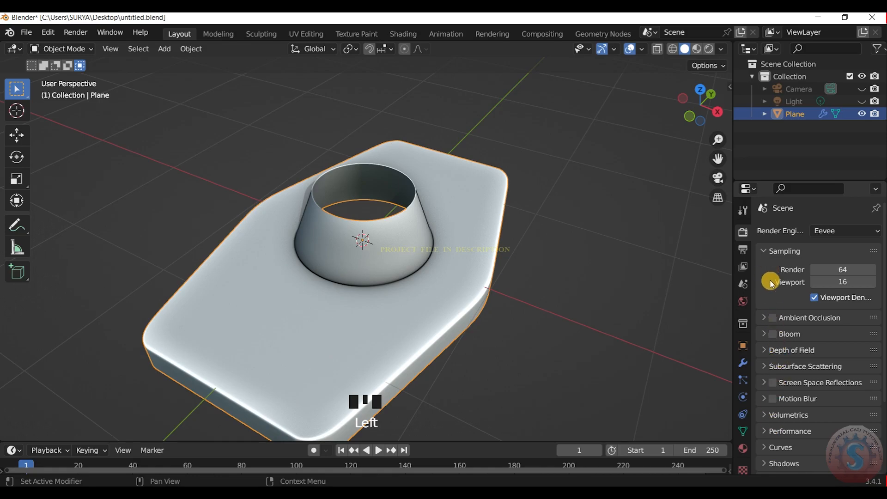
pyautogui.click(742, 364)
pyautogui.click(780, 230)
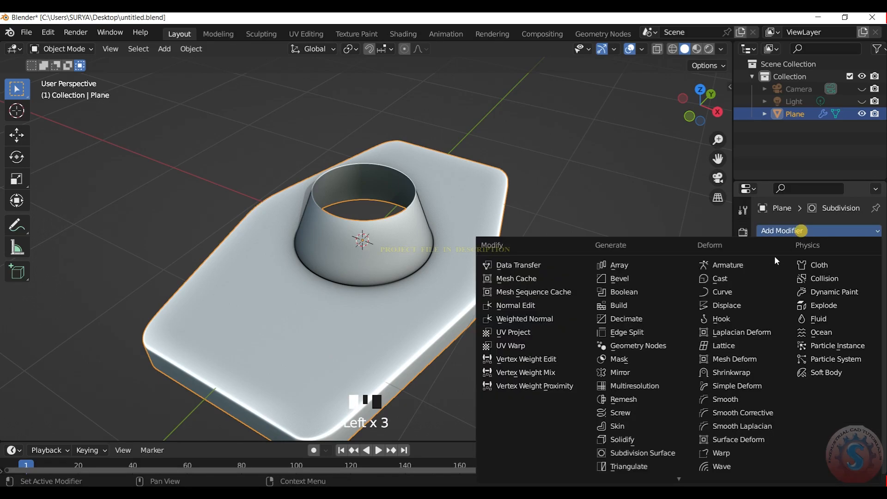
pyautogui.click(627, 435)
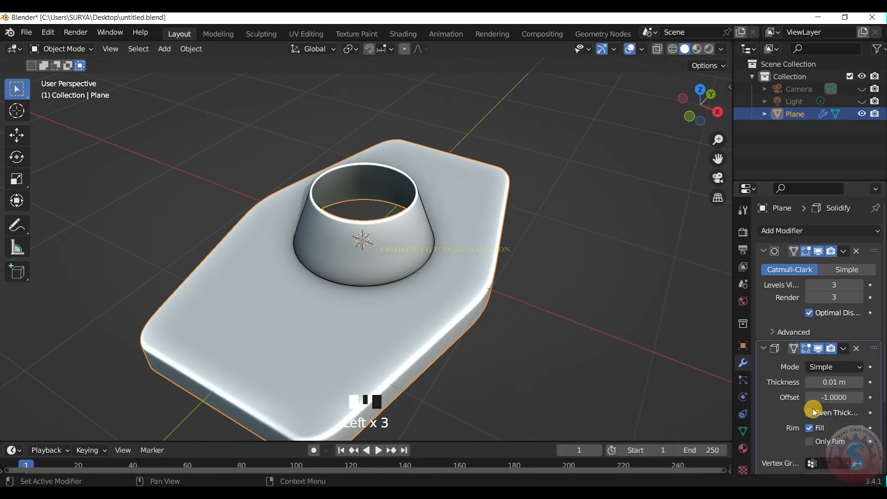
pyautogui.click(764, 251)
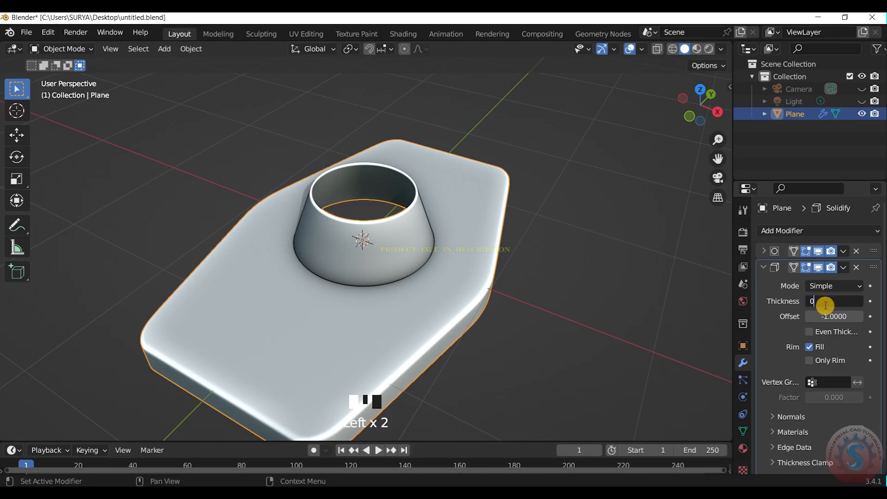
# Set the Solidify thickness to 0.03 m and view the underside of the slab
pyautogui.click(502, 217)
pyautogui.click(577, 203)
pyautogui.scroll(-1, 577, 203)
pyautogui.moveTo(706, 121); pyautogui.dragTo(692, 63)
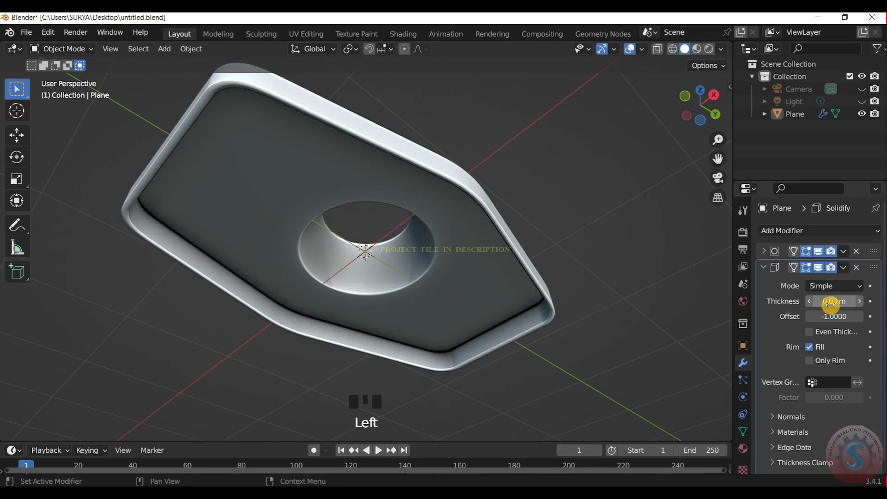
# Set the Solidify thickness to -0.03 m and check the slab from below and above
pyautogui.click(562, 195)
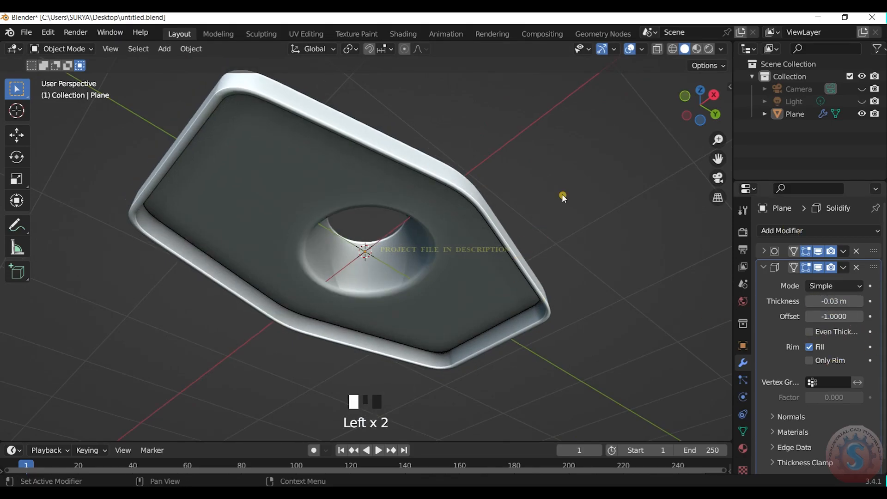
pyautogui.click(633, 87)
pyautogui.moveTo(710, 95); pyautogui.dragTo(702, 182)
pyautogui.click(575, 156)
pyautogui.scroll(2, 705, 113)
pyautogui.moveTo(705, 113); pyautogui.dragTo(729, 116)
pyautogui.scroll(-2, 697, 113)
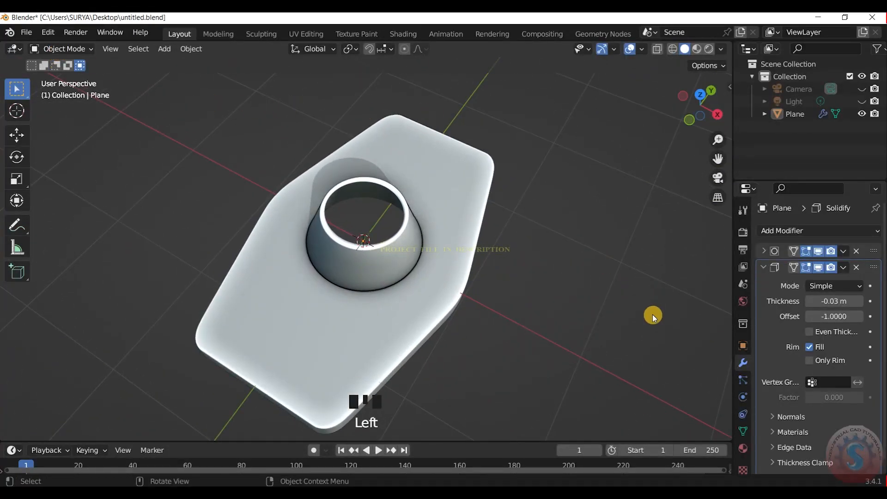
# Turn off the viewport display of the Solidify and Subdivision modifiers and apply Shade Smooth to the slab
pyautogui.click(820, 270)
pyautogui.click(819, 251)
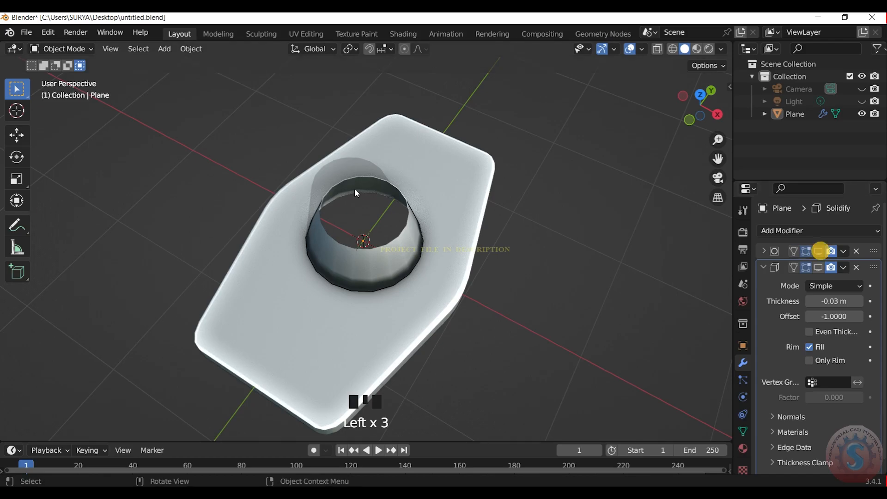
pyautogui.click(52, 50)
pyautogui.moveTo(699, 111); pyautogui.dragTo(699, 73)
pyautogui.rightClick(391, 220)
pyautogui.click(389, 222)
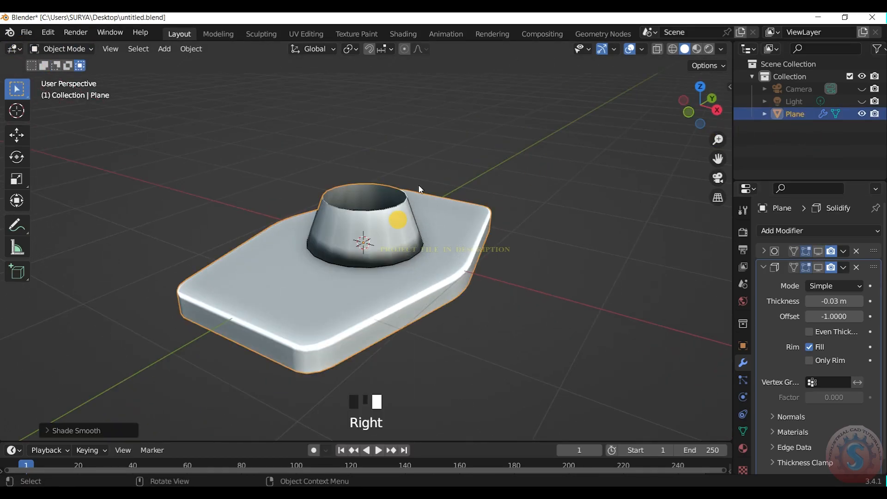
# Check the mesh in Edit Mode, return to Object Mode, and turn the Subdivision modifier's viewport display back on
pyautogui.click(73, 46)
pyautogui.click(75, 76)
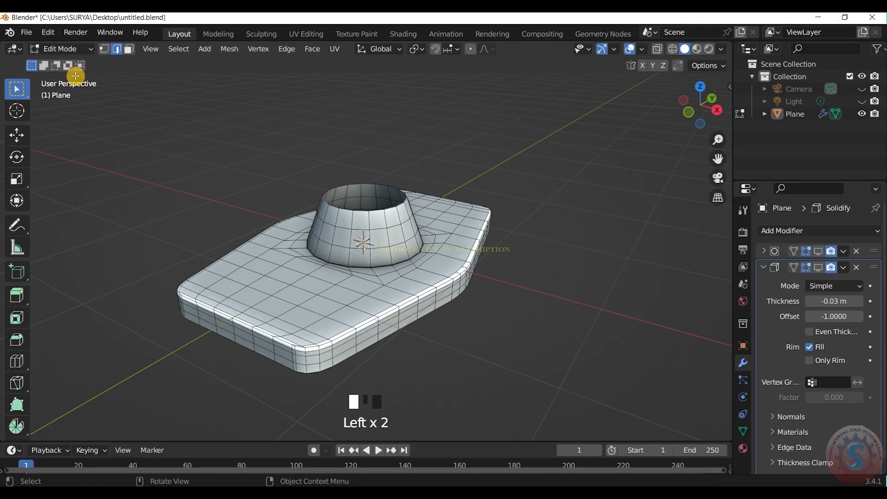
pyautogui.click(76, 52)
pyautogui.click(74, 62)
pyautogui.click(763, 268)
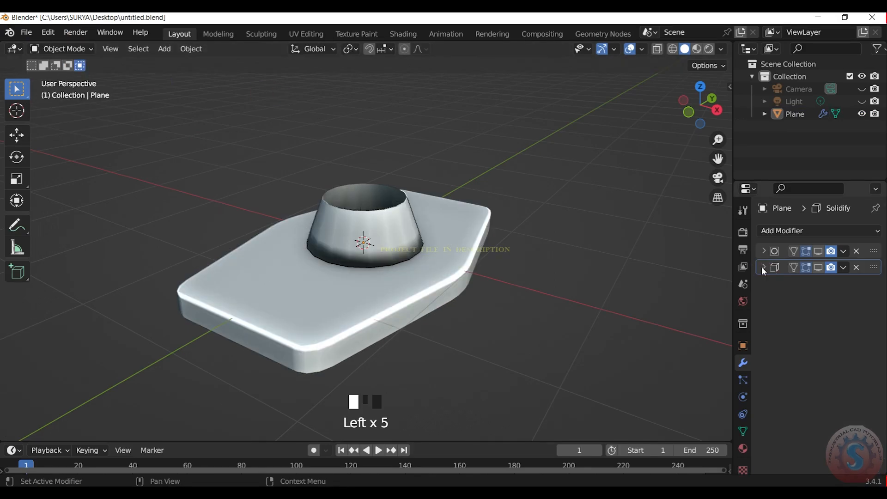
pyautogui.click(818, 251)
# In Edit Mode, add a loop cut around the base of the tapered collar, slid toward the slab by a factor of about 0.70
pyautogui.scroll(2, 646, 176)
pyautogui.moveTo(706, 98)
pyautogui.mouseDown()
pyautogui.moveTo(715, 109)
pyautogui.moveTo(706, 99)
pyautogui.moveTo(700, 109)
pyautogui.mouseUp()
pyautogui.click(70, 49)
pyautogui.click(73, 70)
pyautogui.scroll(2, 391, 305)
pyautogui.hotkey('ctrl', 'r')
pyautogui.click(409, 297)
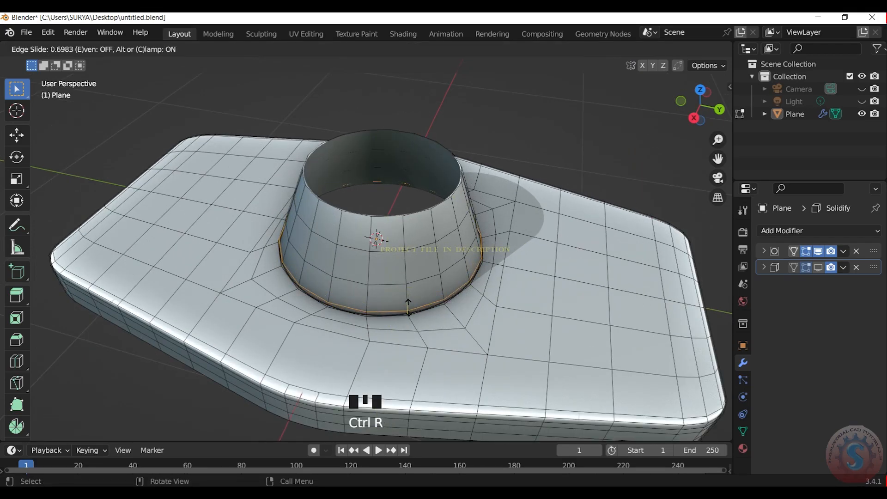
pyautogui.click(408, 304)
# Select a strip of four top faces on each side of the collar and inset both strips about 0.022 m
pyautogui.scroll(-3, 408, 305)
pyautogui.moveTo(680, 117); pyautogui.dragTo(684, 112)
pyautogui.click(131, 52)
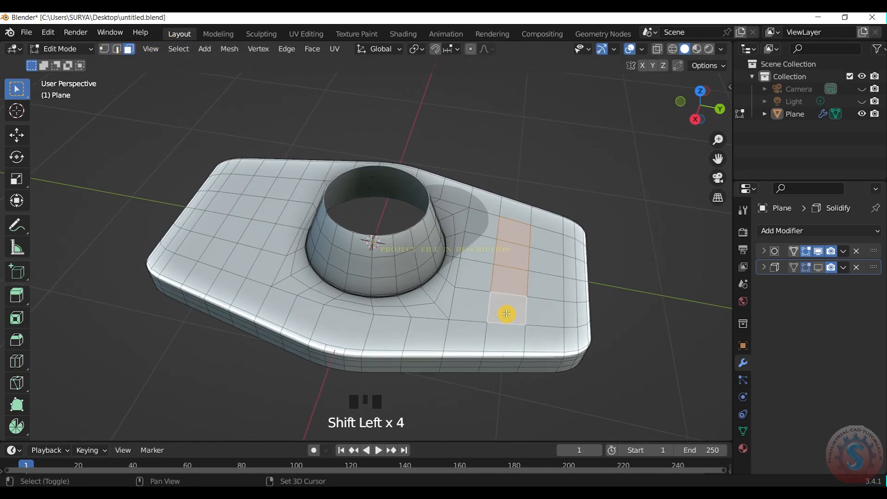
pyautogui.moveTo(697, 106); pyautogui.dragTo(681, 108)
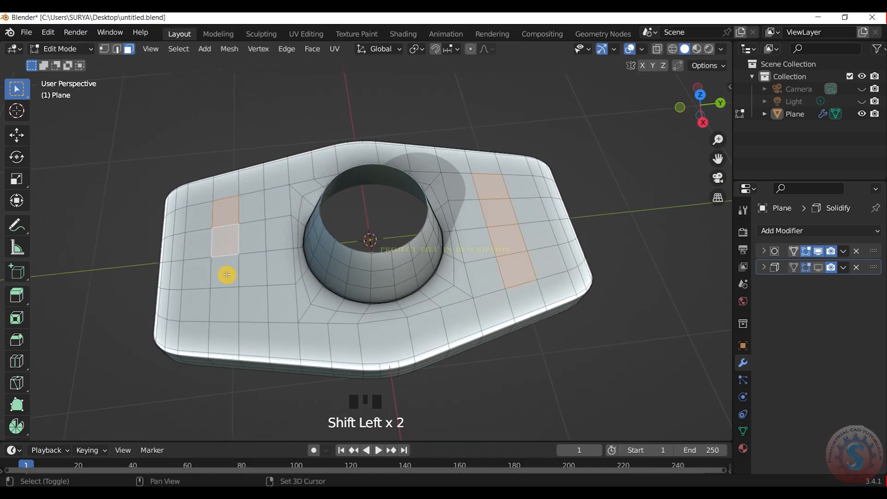
pyautogui.press('i')
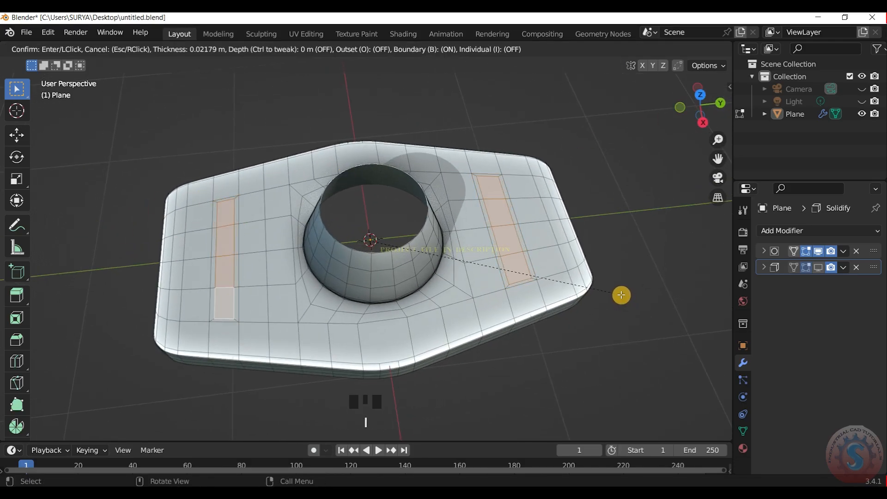
pyautogui.click(622, 294)
# Try to turn the two inset strips into open slots by extruding them down, scaling them and deleting their floor faces
pyautogui.moveTo(695, 110); pyautogui.dragTo(698, 107)
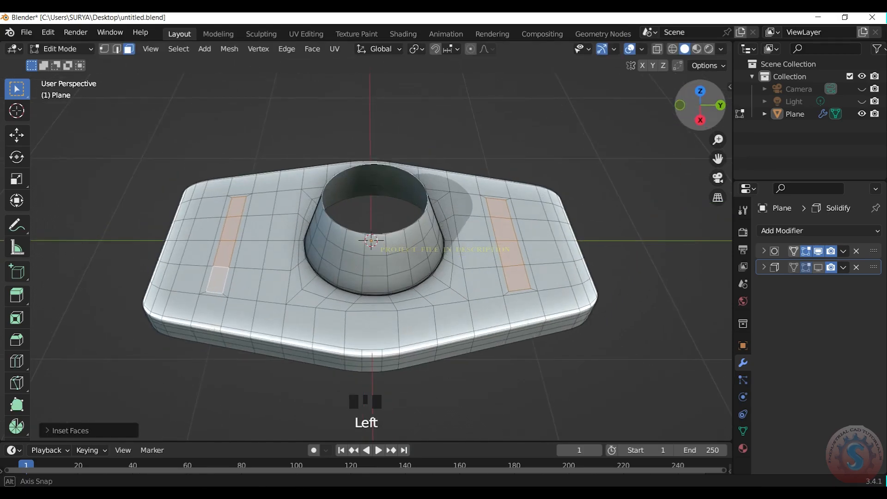
pyautogui.scroll(2, 614, 210)
pyautogui.press('e')
pyautogui.click(623, 241)
pyautogui.press('s')
pyautogui.click(611, 237)
pyautogui.press('x')
pyautogui.click(611, 237)
# Undo the deletion, scaling and extrusion of the two inset strips
pyautogui.moveTo(688, 102)
pyautogui.mouseDown()
pyautogui.moveTo(706, 106)
pyautogui.moveTo(700, 97)
pyautogui.moveTo(681, 118)
pyautogui.mouseUp()
pyautogui.hotkey('ctrl', 'z')
pyautogui.hotkey('ctrl', 'z')
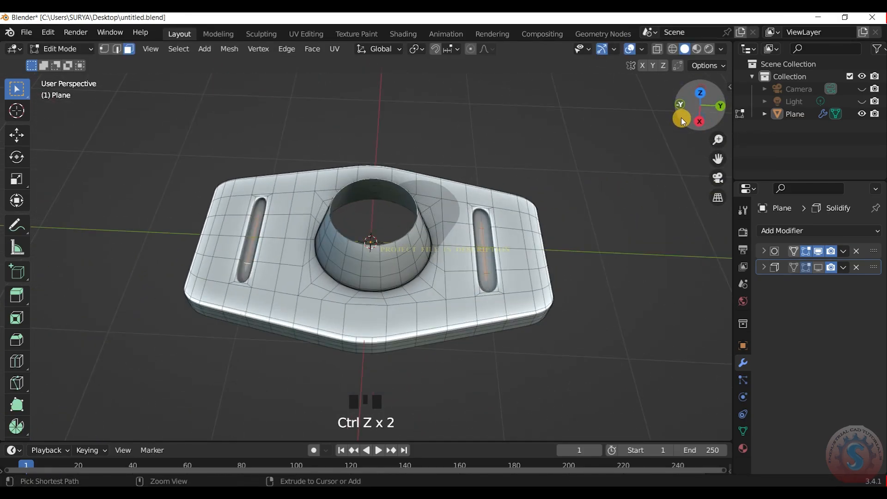
pyautogui.scroll(4, 681, 117)
pyautogui.hotkey('ctrl', 'z')
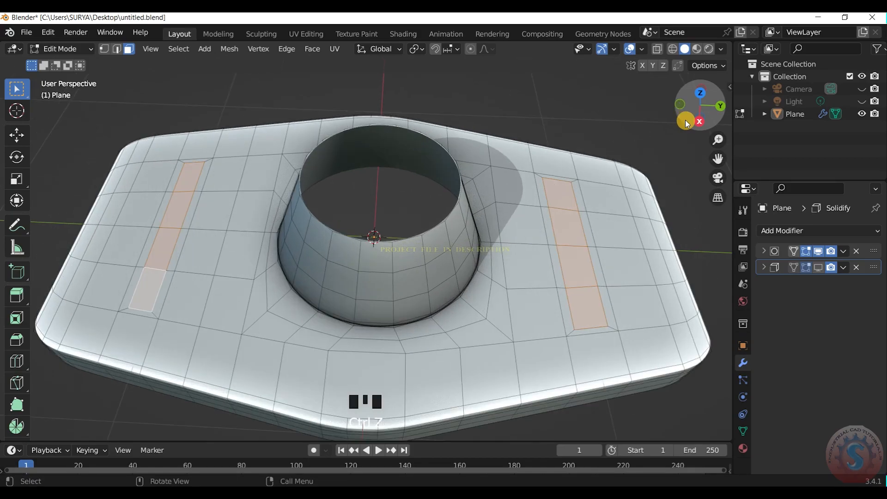
# Try extruding the inset strips down again, scaling them from the top view and deleting the floor faces
pyautogui.press('e')
pyautogui.click(685, 121)
pyautogui.scroll(-2, 685, 201)
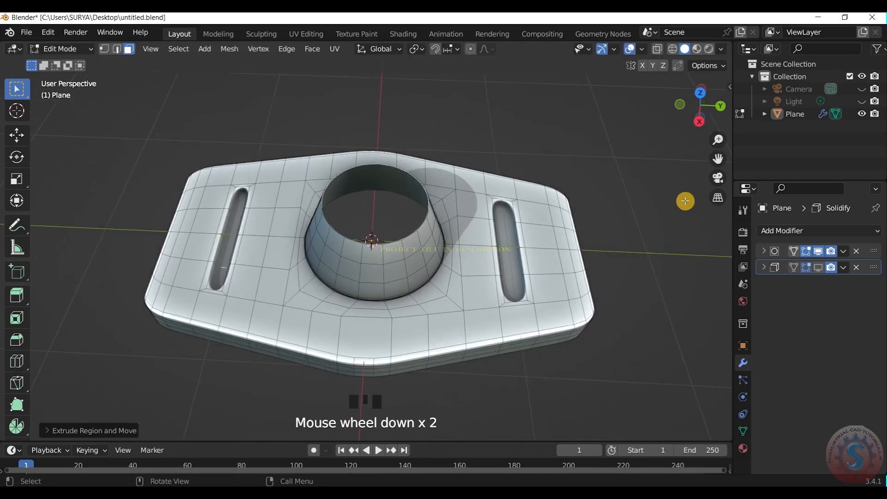
pyautogui.press('KP_7')
pyautogui.press('s')
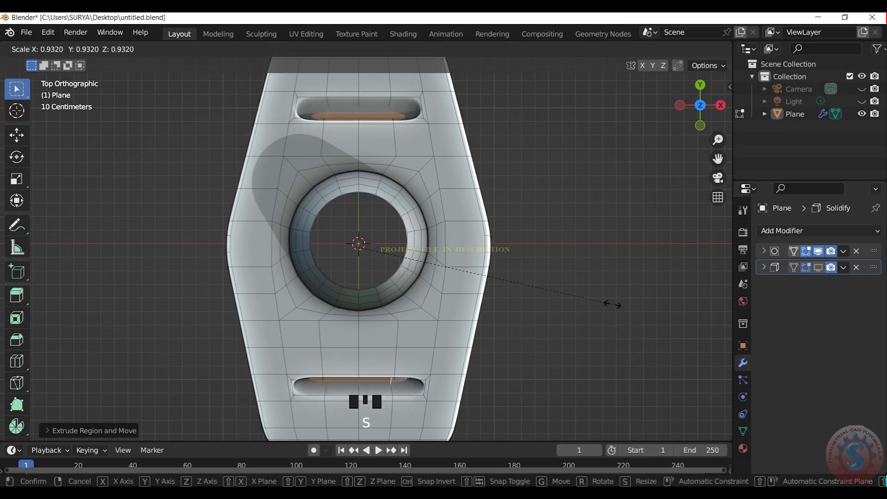
pyautogui.click(612, 308)
pyautogui.press('x')
pyautogui.click(612, 306)
# Undo the second attempt at the slots, back to the flat inset strips
pyautogui.scroll(-2, 621, 260)
pyautogui.moveTo(685, 122); pyautogui.dragTo(699, 101)
pyautogui.hotkey('ctrl', 'z')
pyautogui.hotkey('ctrl', 'z')
pyautogui.hotkey('ctrl', 'z')
pyautogui.scroll(-2, 699, 101)
pyautogui.hotkey('ctrl', 'z')
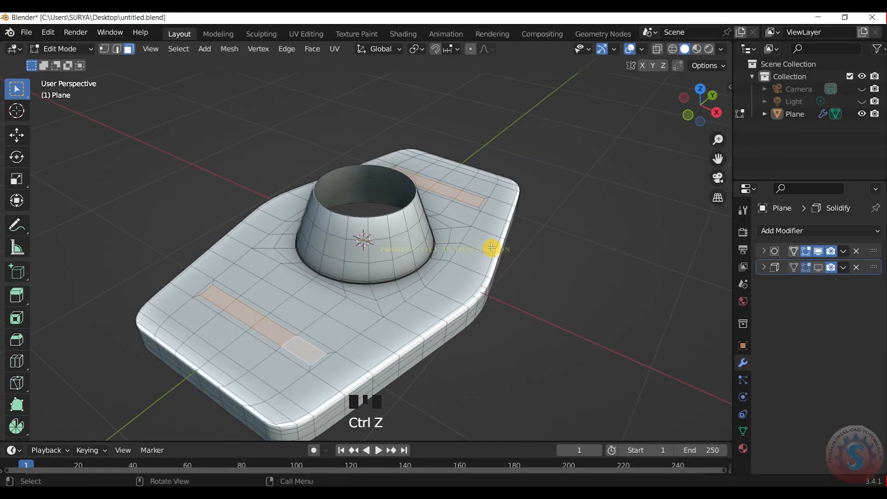
# Extrude the two inset strips about 0.043 m into the slab as recessed slots and slightly scale their floor faces
pyautogui.press('e')
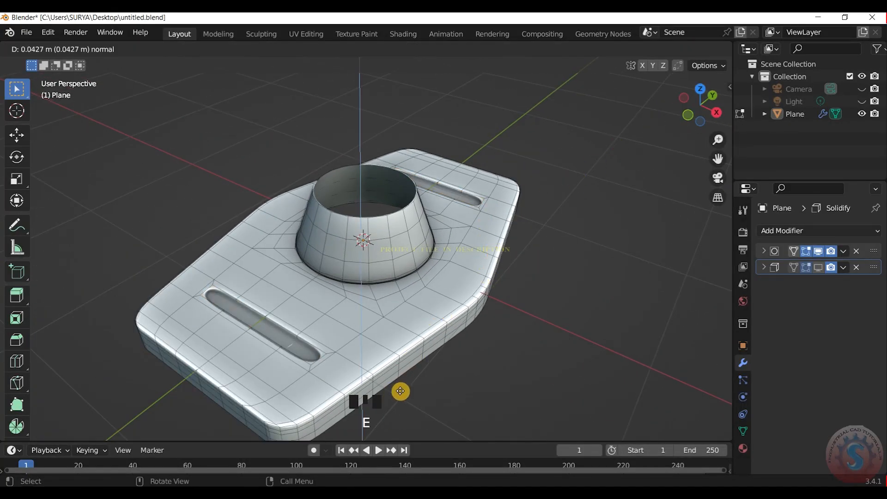
pyautogui.click(400, 391)
pyautogui.press('s')
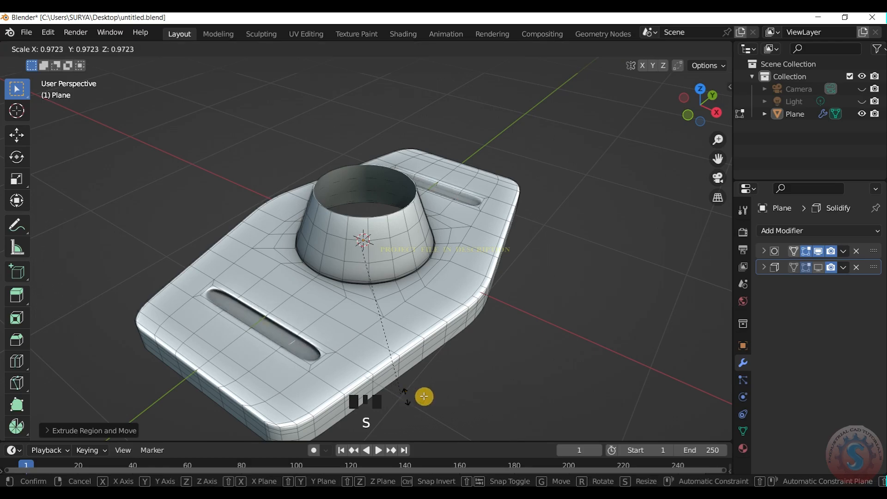
pyautogui.click(415, 396)
# Try deleting the slots' floor faces to open them up, check the result in Object Mode, and undo the deletion
pyautogui.scroll(-2, 580, 254)
pyautogui.scroll(2, 582, 254)
pyautogui.press('x')
pyautogui.click(578, 255)
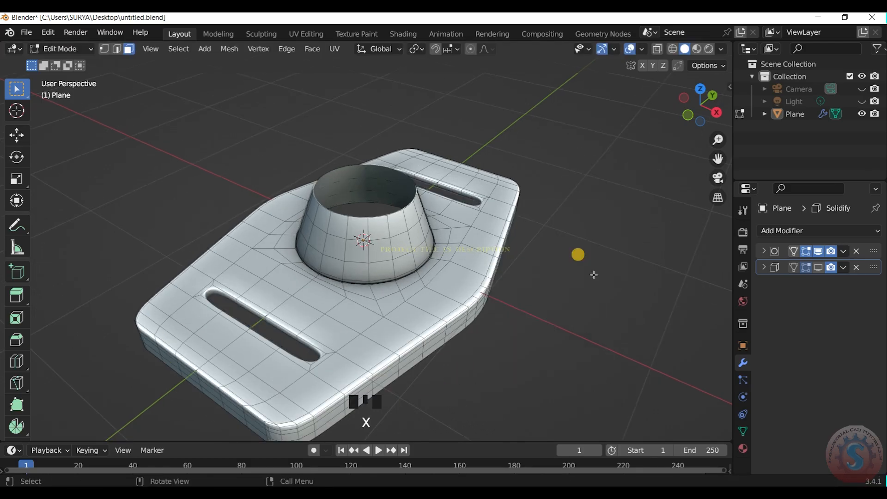
pyautogui.click(62, 48)
pyautogui.click(69, 61)
pyautogui.press('KP_7')
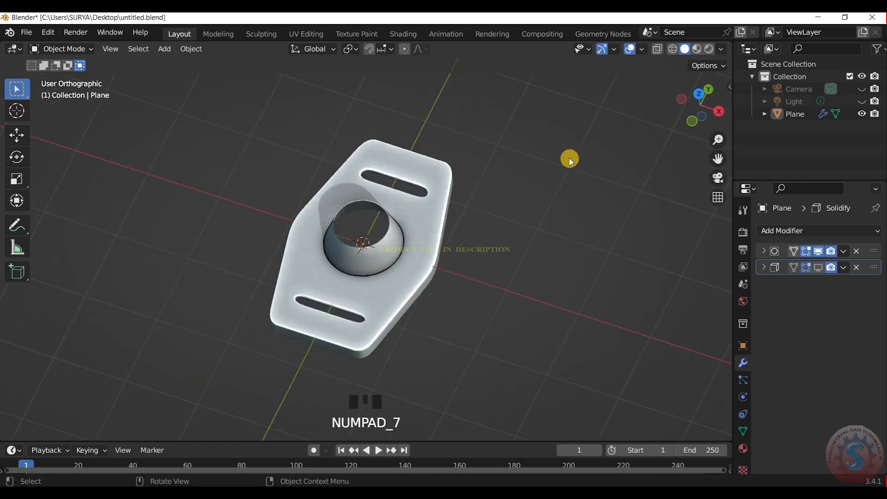
pyautogui.scroll(2, 569, 157)
pyautogui.moveTo(683, 107); pyautogui.dragTo(707, 107)
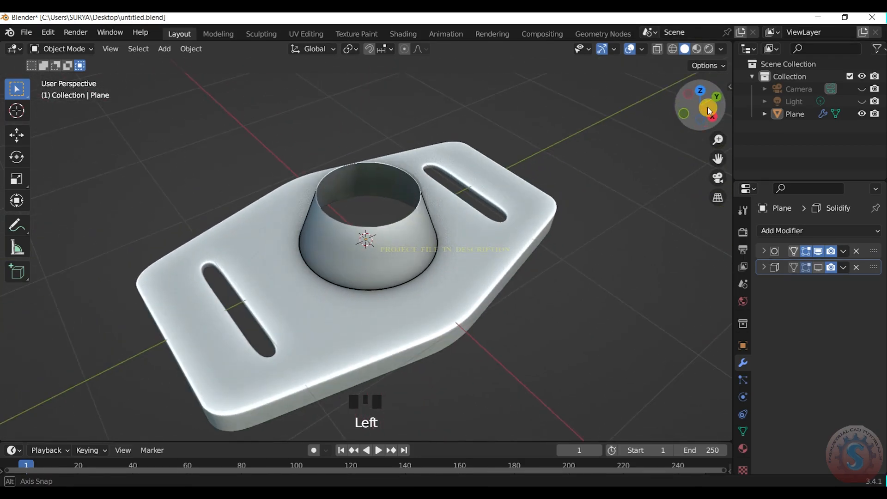
pyautogui.hotkey('ctrl', 'z')
pyautogui.hotkey('ctrl', 'z')
# Check the recessed slots in Object Mode from the top and camera views
pyautogui.click(60, 49)
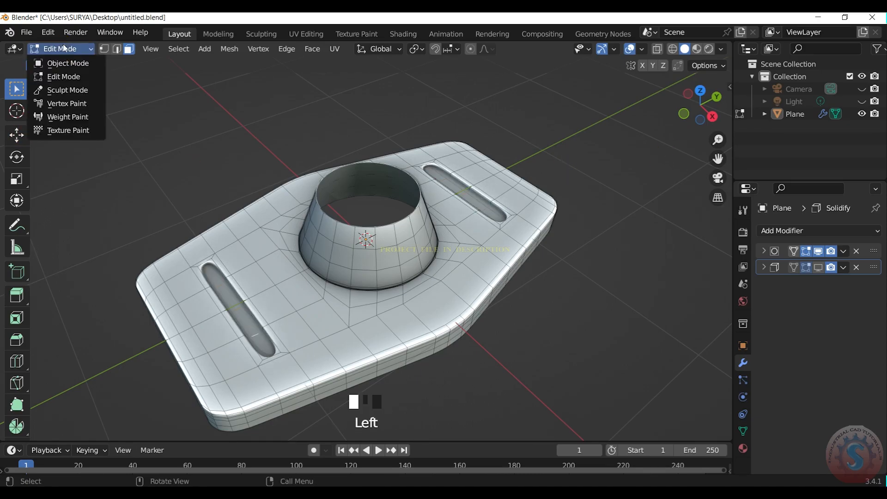
pyautogui.click(57, 64)
pyautogui.scroll(-3, 488, 171)
pyautogui.press('KP_7')
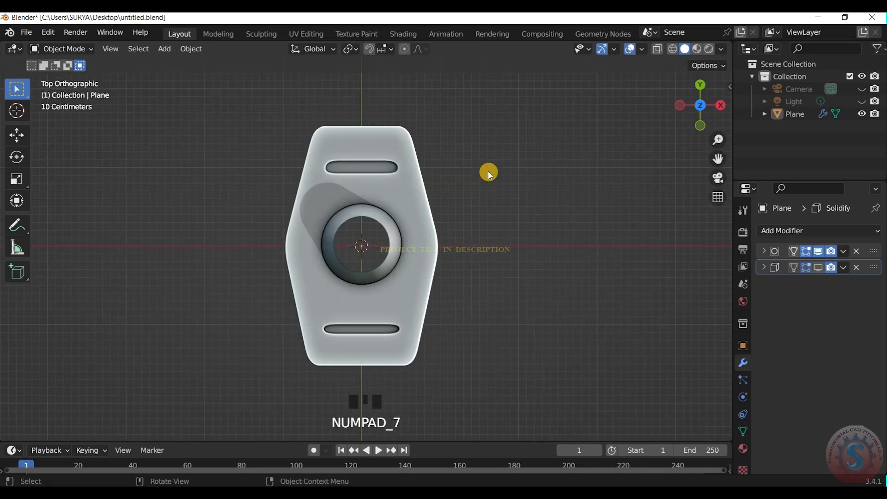
pyautogui.press('KP_0')
pyautogui.scroll(-2, 462, 196)
# In Edit Mode, add centred loop cuts around the inner walls of both slots, using two cuts on the far slot
pyautogui.click(75, 50)
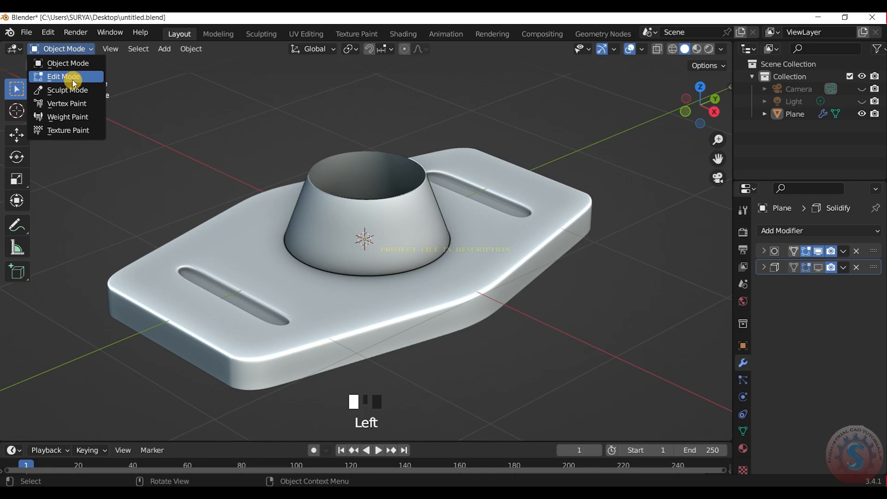
pyautogui.click(69, 75)
pyautogui.scroll(3, 238, 311)
pyautogui.hotkey('ctrl', 'r')
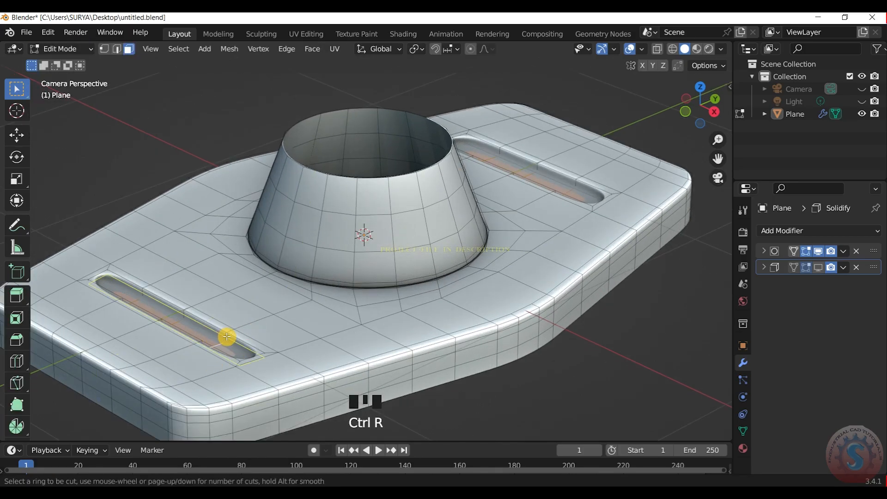
pyautogui.click(226, 333)
pyautogui.rightClick(226, 333)
pyautogui.hotkey('ctrl', 'r')
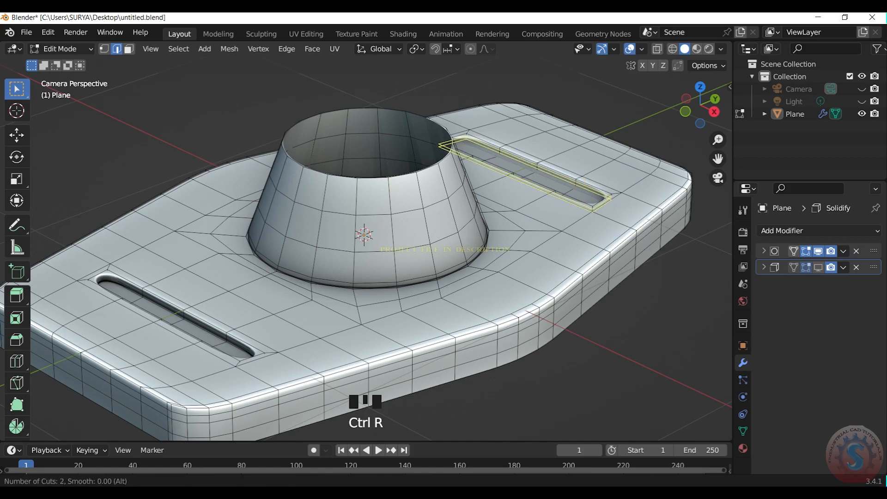
pyautogui.click(228, 74)
pyautogui.rightClick(229, 74)
# Return to Object Mode, inspect the sharpened slots, and turn the Solidify modifier's viewport display back on
pyautogui.click(60, 49)
pyautogui.click(65, 62)
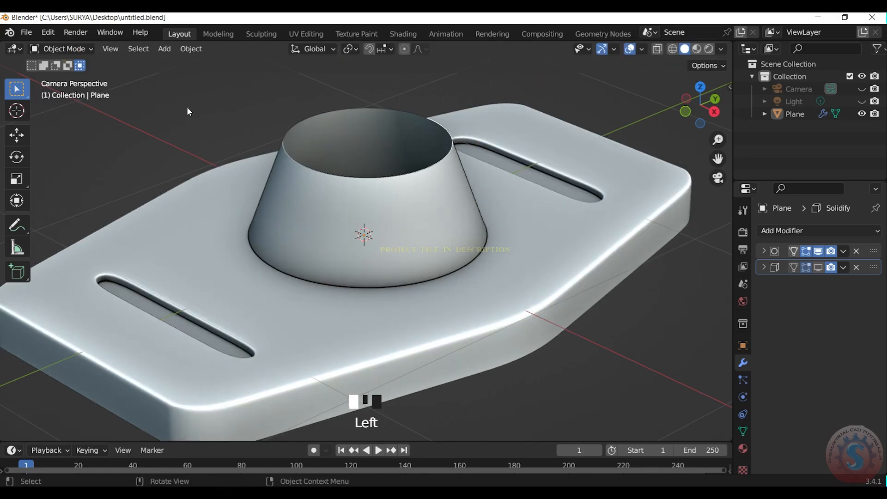
pyautogui.scroll(-2, 693, 101)
pyautogui.moveTo(702, 104)
pyautogui.mouseDown()
pyautogui.moveTo(707, 120)
pyautogui.moveTo(708, 74)
pyautogui.moveTo(720, 93)
pyautogui.moveTo(705, 97)
pyautogui.moveTo(684, 139)
pyautogui.moveTo(692, 176)
pyautogui.moveTo(694, 115)
pyautogui.moveTo(686, 185)
pyautogui.moveTo(706, 208)
pyautogui.moveTo(683, 72)
pyautogui.moveTo(703, 99)
pyautogui.moveTo(701, 93)
pyautogui.mouseUp()
pyautogui.scroll(4, 708, 102)
pyautogui.scroll(2, 705, 97)
pyautogui.scroll(-3, 706, 92)
pyautogui.scroll(2, 702, 90)
# Check the thickened mesh in Edit Mode, then view the part in Object Mode from the top and through the camera
pyautogui.click(61, 48)
pyautogui.click(63, 76)
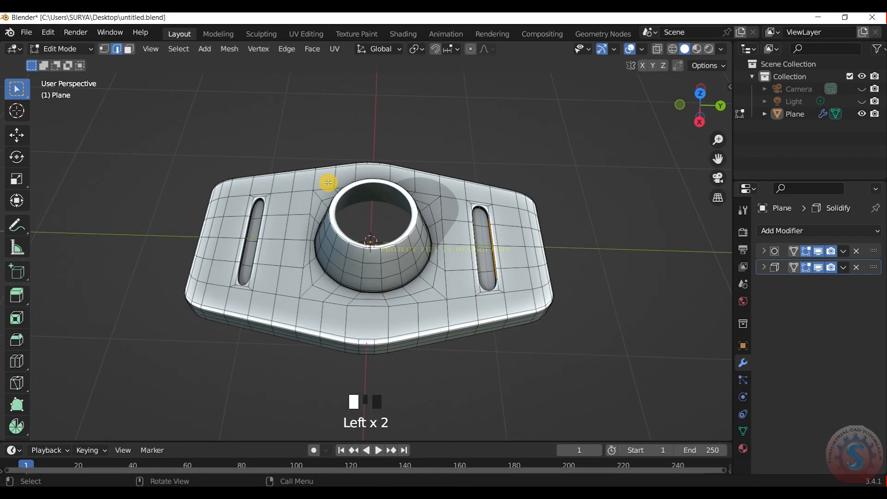
pyautogui.scroll(1, 328, 182)
pyautogui.click(37, 51)
pyautogui.click(51, 60)
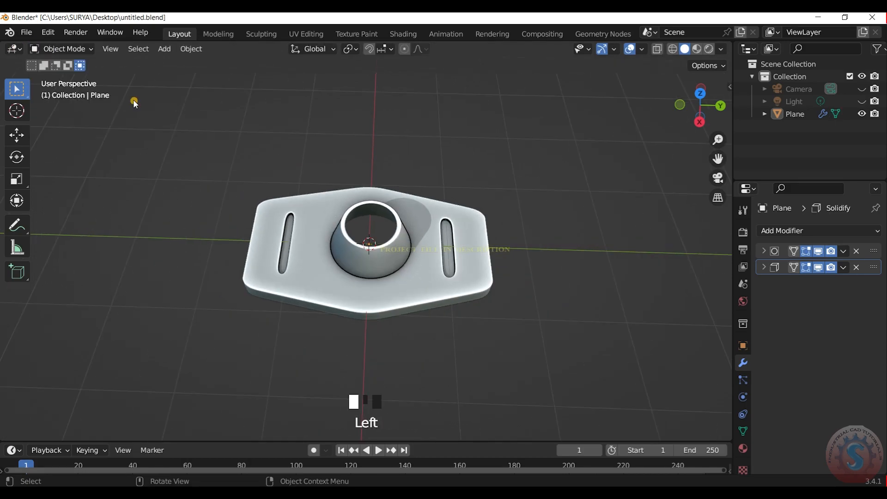
pyautogui.press('KP_7')
pyautogui.press('KP_0')
pyautogui.scroll(-6, 398, 229)
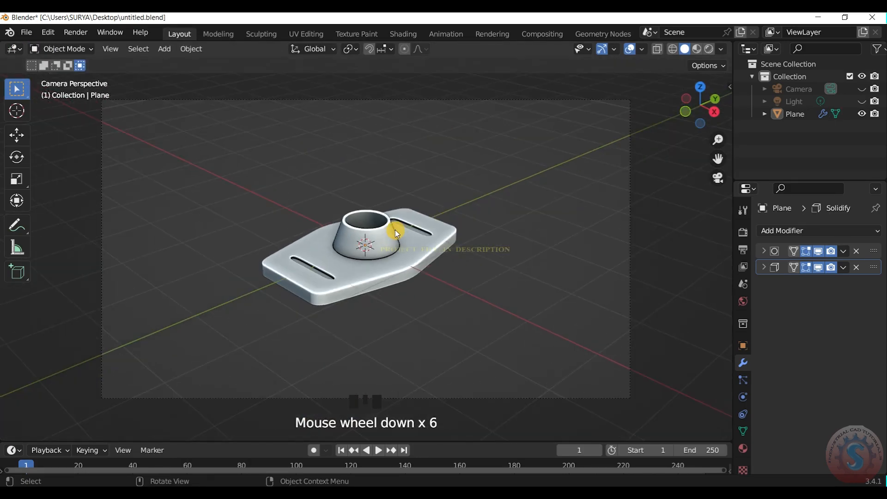
# Save the file and select the slab
pyautogui.keyDown('ctrl'); pyautogui.scroll(2, 461, 231); pyautogui.keyUp('ctrl')
pyautogui.hotkey('ctrl', 's')
pyautogui.click(476, 278)
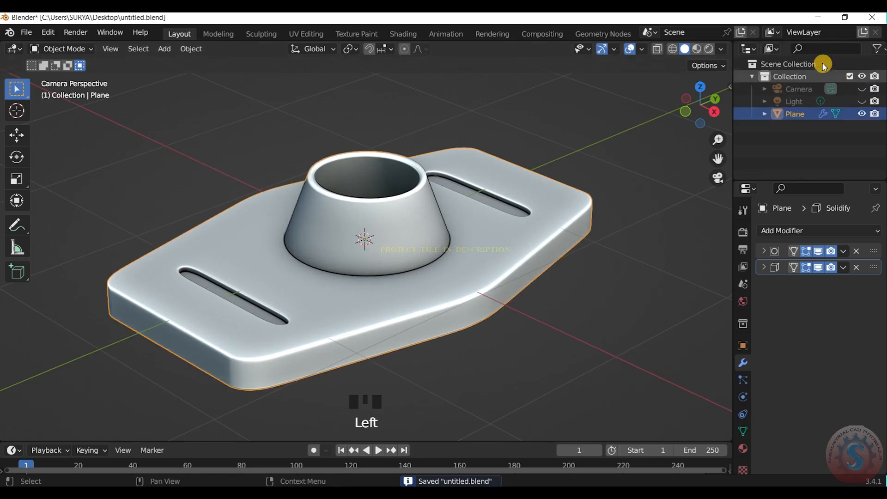
# Switch the viewport lighting to MatCap and choose the polished metal sphere with a bright central highlight
pyautogui.click(721, 50)
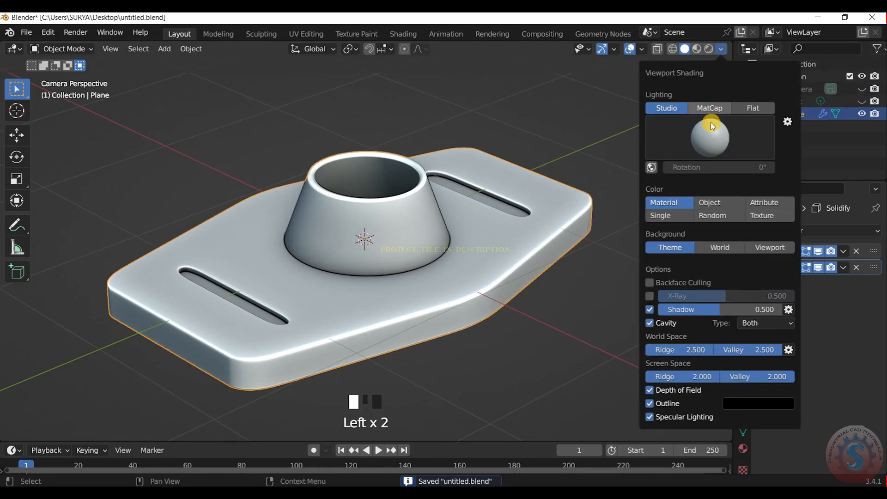
pyautogui.click(714, 107)
pyautogui.click(714, 137)
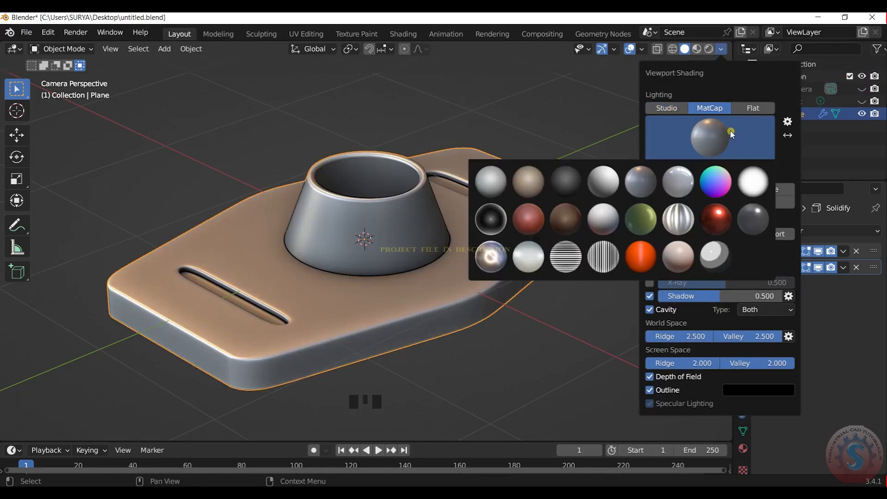
pyautogui.click(708, 135)
pyautogui.click(716, 218)
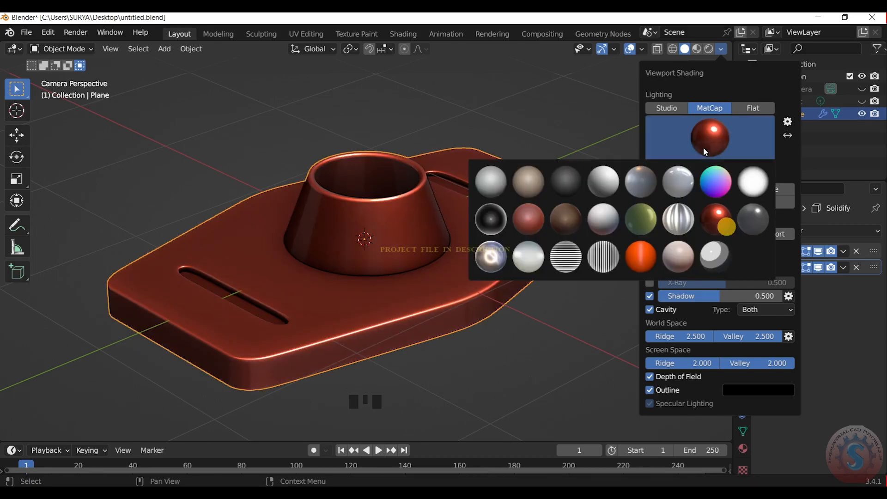
pyautogui.click(479, 254)
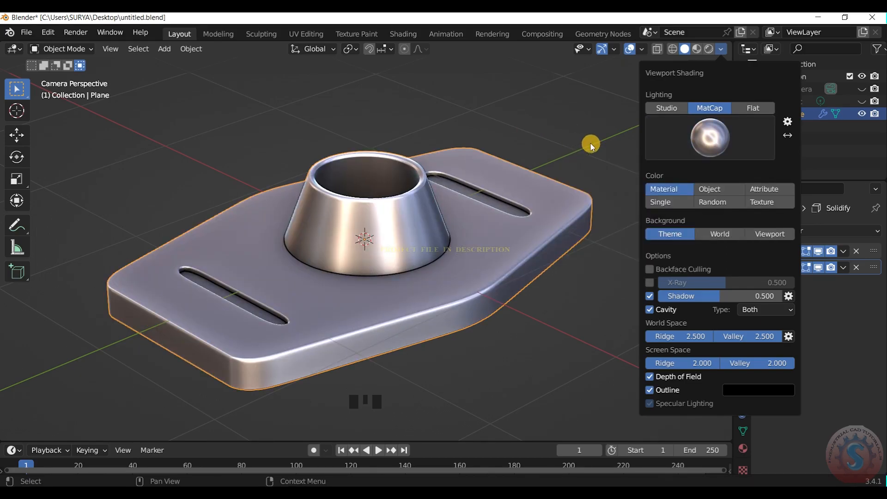
# Inspect the metallic part from the side, the underside and above, and return to the camera view
pyautogui.press('KP_3')
pyautogui.press('KP_3')
pyautogui.press('KP_3')
pyautogui.press('KP_2')
pyautogui.press('KP_2')
pyautogui.press('KP_2')
pyautogui.press('KP_2')
pyautogui.press('KP_2')
pyautogui.press('KP_2')
pyautogui.press('KP_2')
pyautogui.press('KP_2')
pyautogui.press('KP_2')
pyautogui.press('KP_2')
pyautogui.press('KP_2')
pyautogui.press('KP_2')
pyautogui.press('KP_2')
pyautogui.press('KP_2')
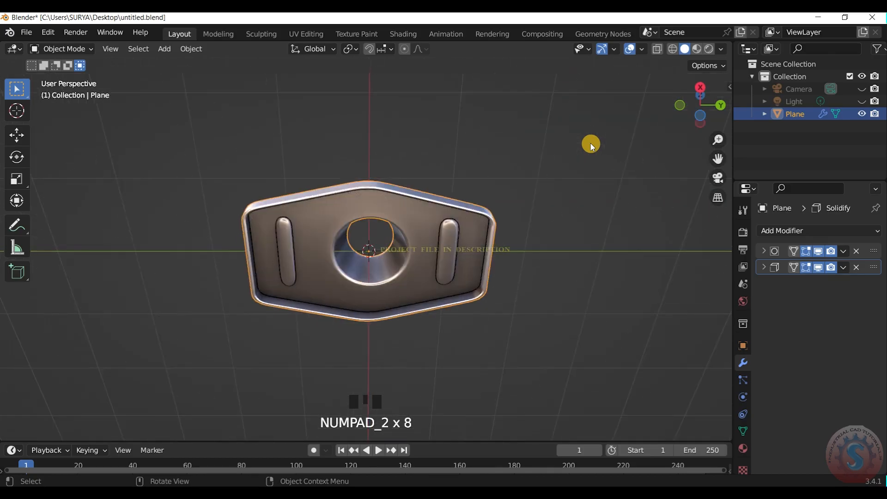
pyautogui.press('KP_2')
pyautogui.press('KP_2')
pyautogui.press('KP_2')
pyautogui.press('KP_2')
pyautogui.press('KP_2')
pyautogui.press('KP_2')
pyautogui.press('KP_2')
pyautogui.press('KP_2')
pyautogui.press('KP_2')
pyautogui.press('KP_2')
pyautogui.press('KP_2')
pyautogui.press('KP_2')
pyautogui.press('KP_2')
pyautogui.press('KP_2')
pyautogui.press('KP_2')
pyautogui.press('KP_4')
pyautogui.press('KP_4')
pyautogui.press('KP_4')
pyautogui.press('KP_4')
pyautogui.press('KP_4')
pyautogui.press('KP_4')
pyautogui.press('KP_4')
pyautogui.press('KP_4')
pyautogui.press('KP_4')
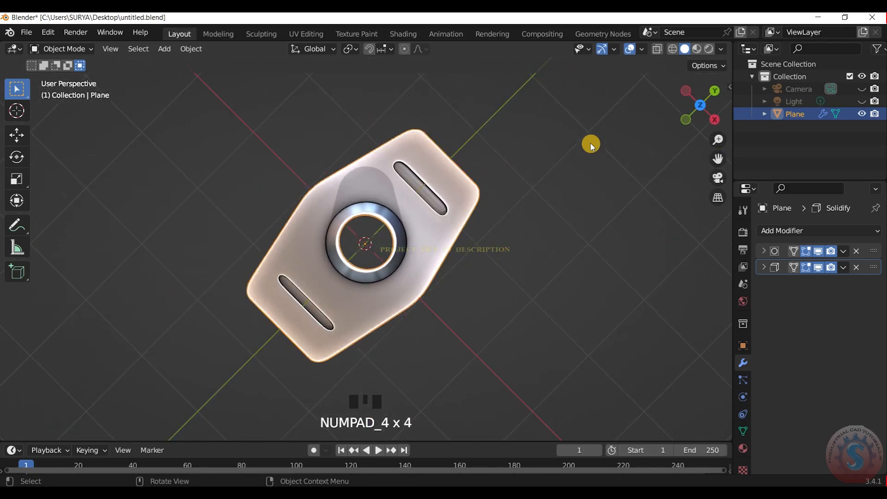
pyautogui.press('KP_5')
pyautogui.press('KP_5')
pyautogui.press('KP_5')
pyautogui.press('KP_5')
pyautogui.press('KP_0')
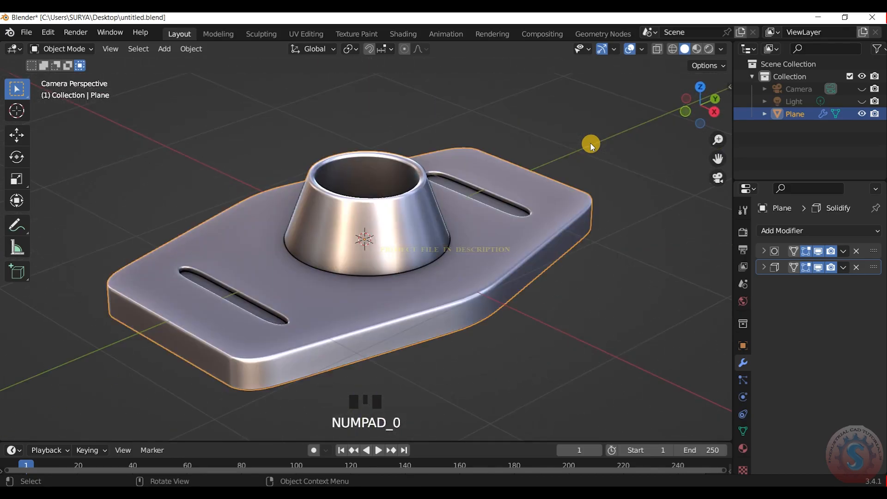
# Save the file again and reselect the slab in the camera view
pyautogui.scroll(2, 537, 215)
pyautogui.hotkey('ctrl', 's')
pyautogui.click(595, 231)
pyautogui.scroll(-2, 577, 230)
pyautogui.scroll(2, 570, 231)
pyautogui.click(495, 243)
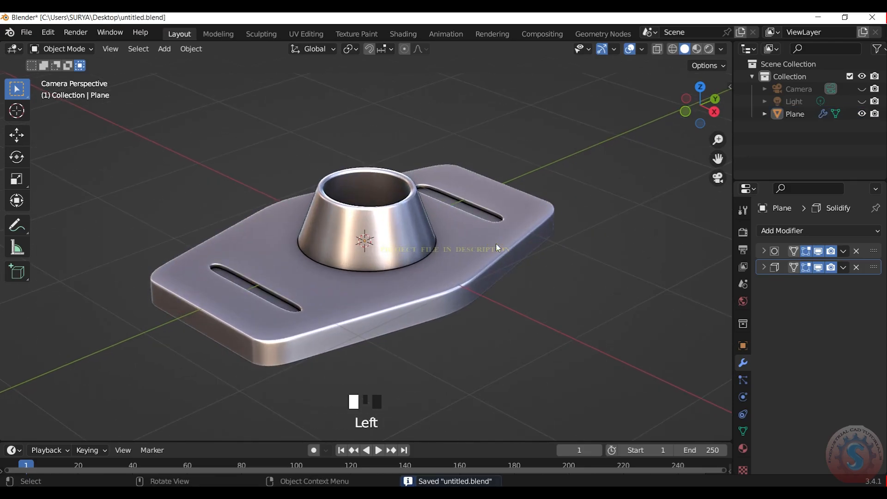
pyautogui.scroll(1, 477, 211)
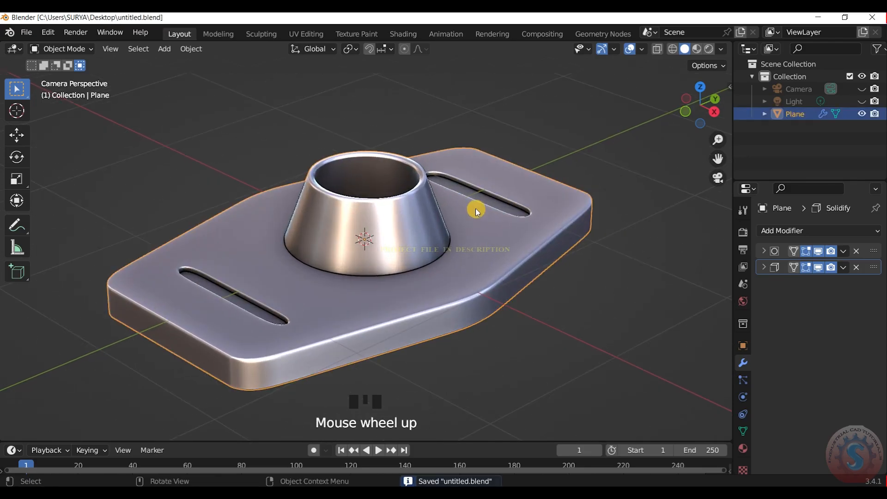
# Set the slab's Solidify thickness to -0.02 m and deselect the part
pyautogui.click(760, 267)
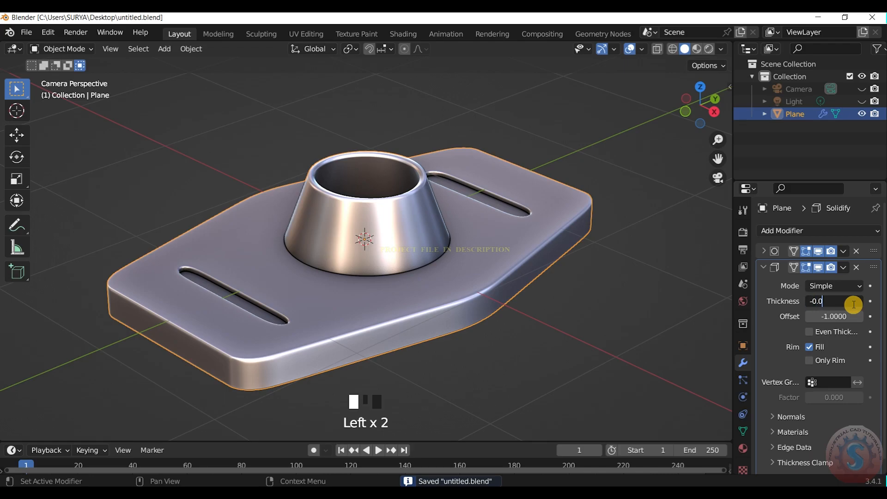
pyautogui.click(608, 326)
pyautogui.scroll(-3, 597, 247)
pyautogui.scroll(3, 596, 247)
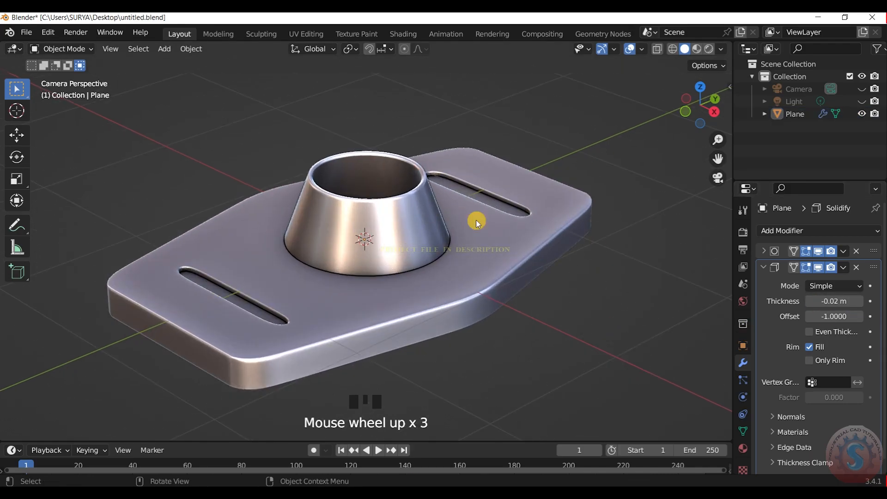
# Enter Edit Mode and add a loop cut around the collar, slid close to its upper rim
pyautogui.click(74, 50)
pyautogui.click(64, 75)
pyautogui.scroll(1, 374, 226)
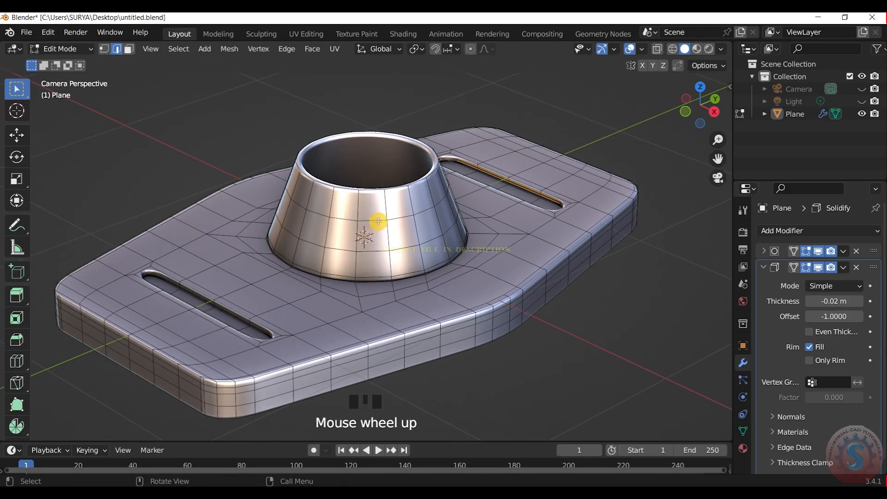
pyautogui.hotkey('ctrl', 'r')
pyautogui.click(382, 191)
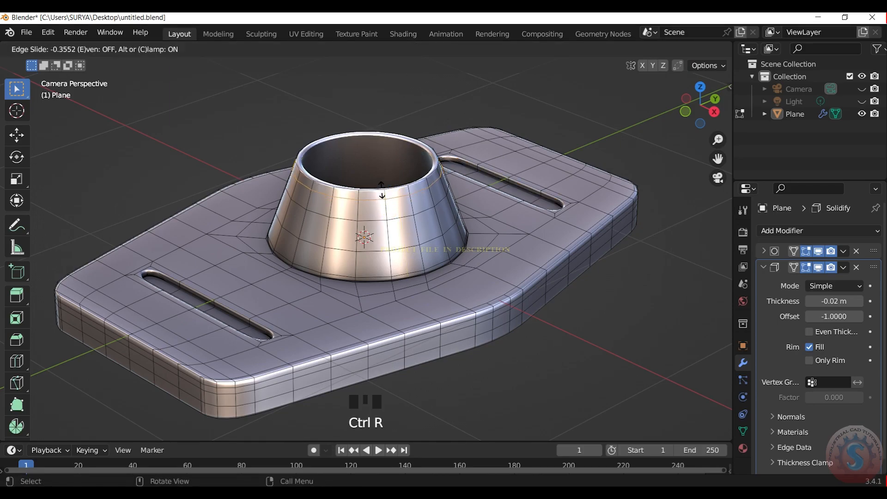
pyautogui.click(573, 150)
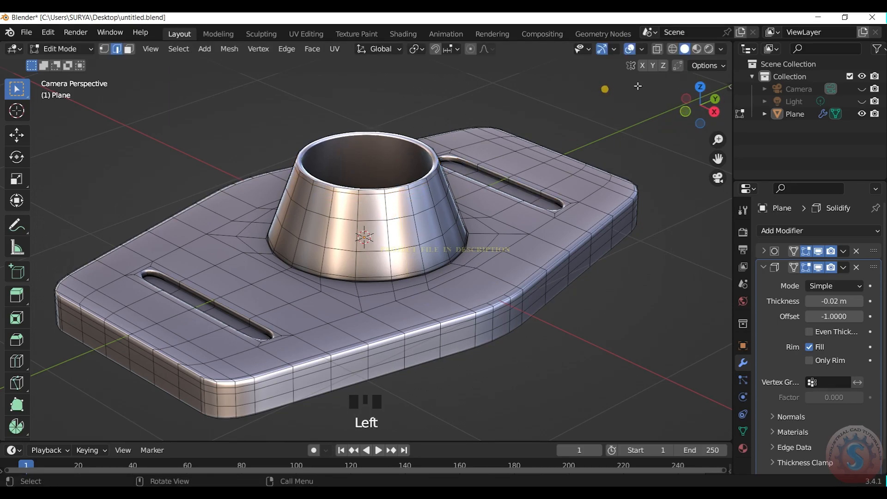
# Try to add a loop cut in the collar wall from a raised view, using two cuts
pyautogui.click(718, 178)
pyautogui.scroll(3, 700, 120)
pyautogui.moveTo(700, 106)
pyautogui.mouseDown()
pyautogui.moveTo(688, 111)
pyautogui.moveTo(702, 104)
pyautogui.mouseUp()
pyautogui.click(60, 48)
pyautogui.click(70, 77)
pyautogui.hotkey('ctrl', 'r')
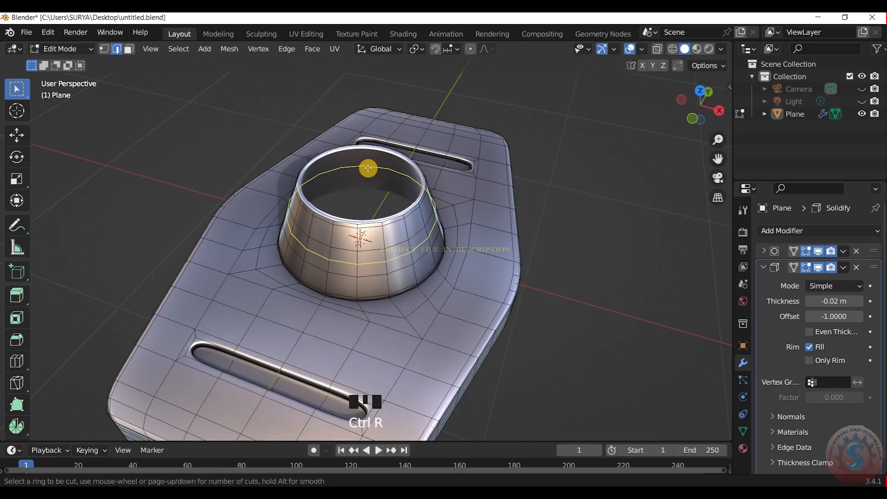
pyautogui.scroll(1, 364, 170)
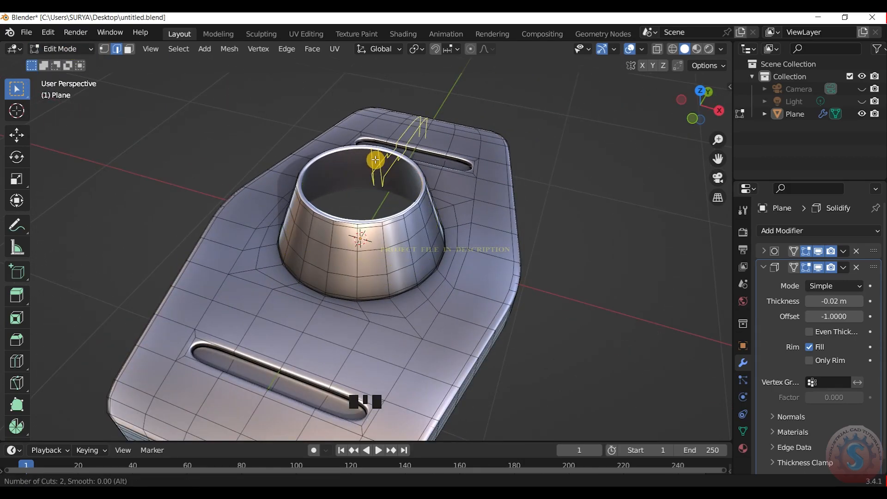
# Look at the underside and switch the viewport lighting to Studio with the third studio light sphere
pyautogui.moveTo(694, 106)
pyautogui.mouseDown()
pyautogui.moveTo(702, 99)
pyautogui.moveTo(706, 113)
pyautogui.mouseUp()
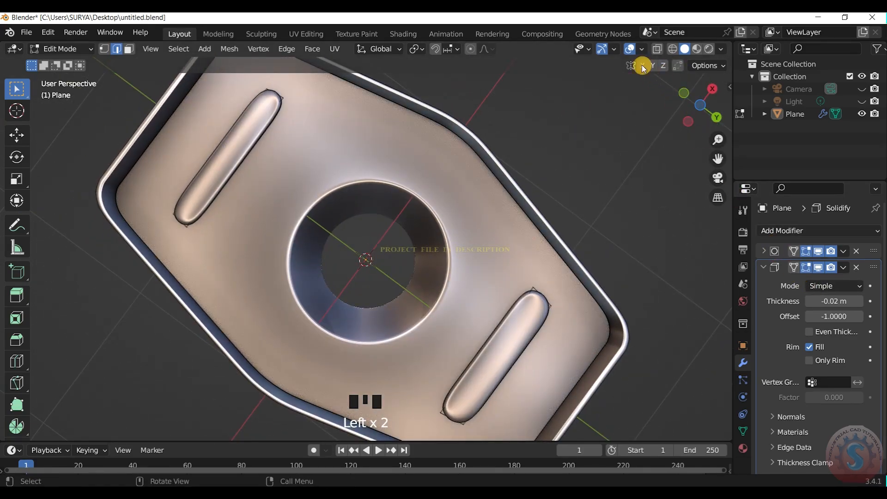
pyautogui.click(721, 49)
pyautogui.click(667, 110)
pyautogui.click(706, 149)
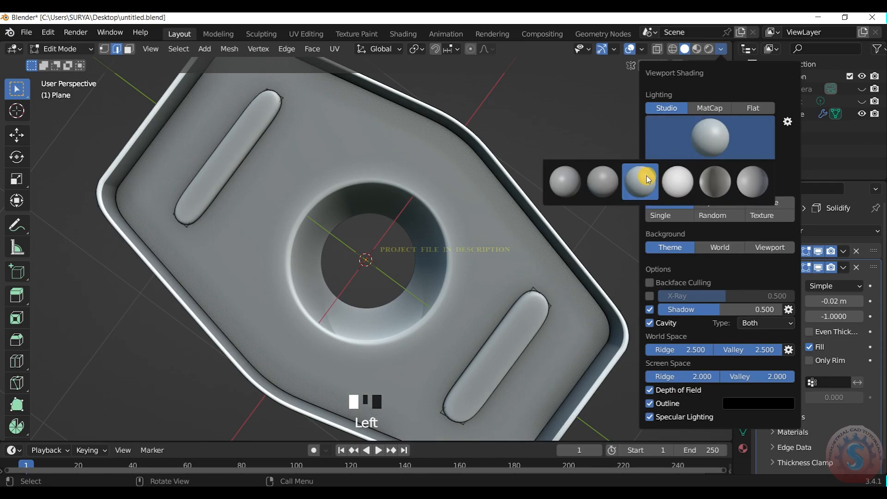
pyautogui.click(641, 179)
# Try to place a loop cut across the slab at the end of one slot, and return to Object Mode
pyautogui.moveTo(700, 106)
pyautogui.mouseDown()
pyautogui.moveTo(707, 100)
pyautogui.moveTo(702, 116)
pyautogui.moveTo(698, 100)
pyautogui.moveTo(703, 114)
pyautogui.moveTo(701, 107)
pyautogui.mouseUp()
pyautogui.click(60, 48)
pyautogui.scroll(1, 702, 110)
pyautogui.hotkey('ctrl', 'r')
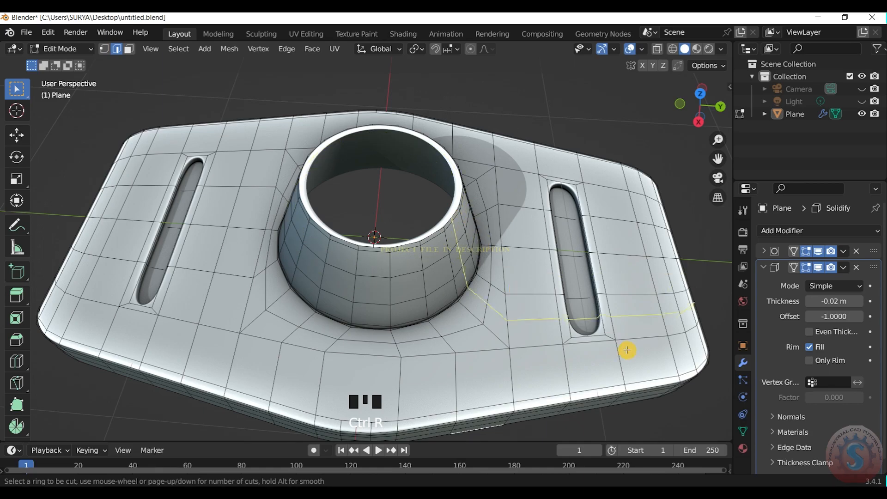
pyautogui.scroll(-1, 557, 307)
pyautogui.click(61, 49)
pyautogui.click(53, 63)
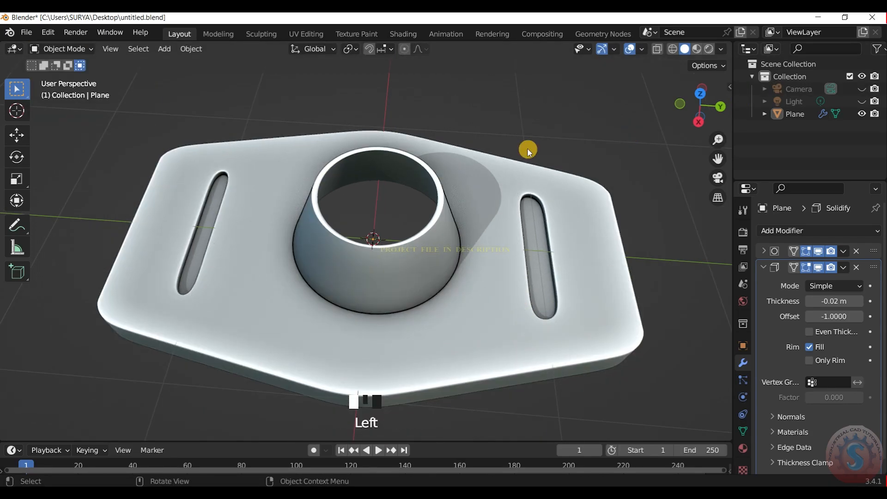
# Return to the camera view and switch the viewport lighting to the blue-grey MatCap with a warm tan upper side
pyautogui.press('KP_0')
pyautogui.scroll(-2, 624, 101)
pyautogui.click(721, 49)
pyautogui.click(702, 153)
pyautogui.click(710, 108)
pyautogui.click(714, 134)
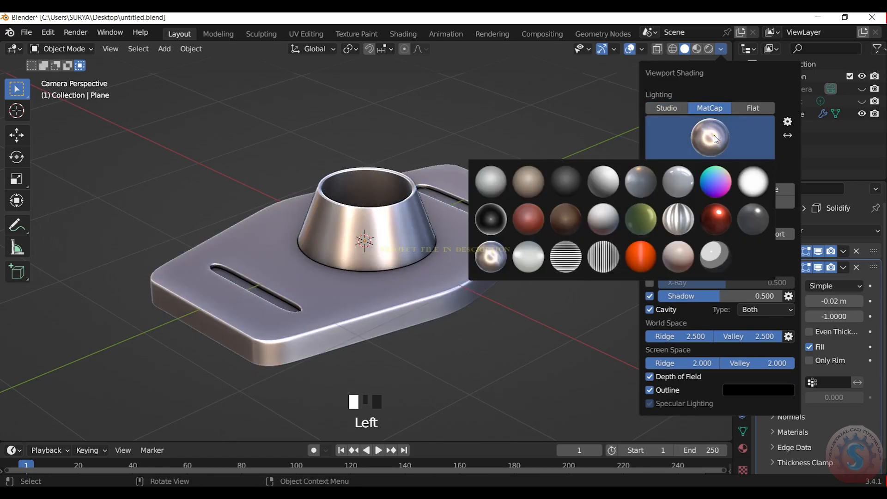
pyautogui.click(677, 172)
# Leave the part deselected in the camera view and save the file
pyautogui.scroll(-3, 561, 170)
pyautogui.scroll(3, 561, 170)
pyautogui.click(586, 157)
pyautogui.hotkey('ctrl', 's')
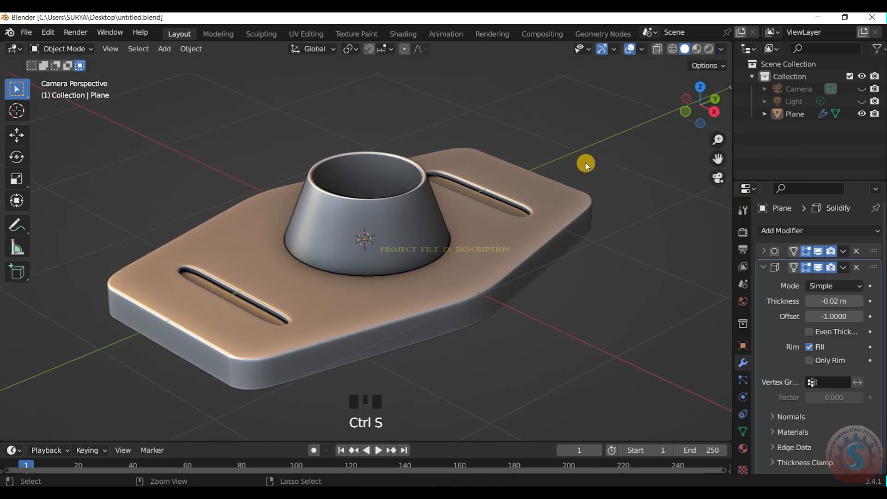
# Enter Edit Mode and add a loop cut close around the edge of the nearer slot
pyautogui.click(62, 49)
pyautogui.click(72, 76)
pyautogui.scroll(2, 394, 206)
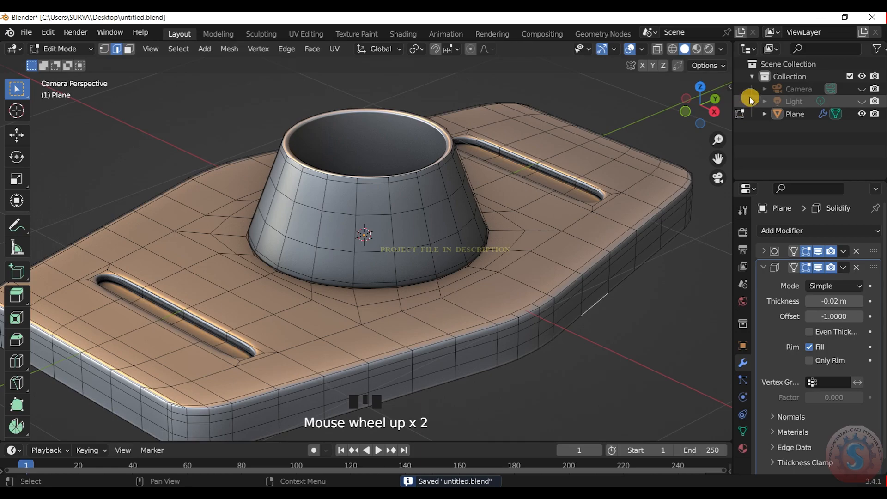
pyautogui.moveTo(716, 95); pyautogui.dragTo(696, 117)
pyautogui.scroll(8, 344, 261)
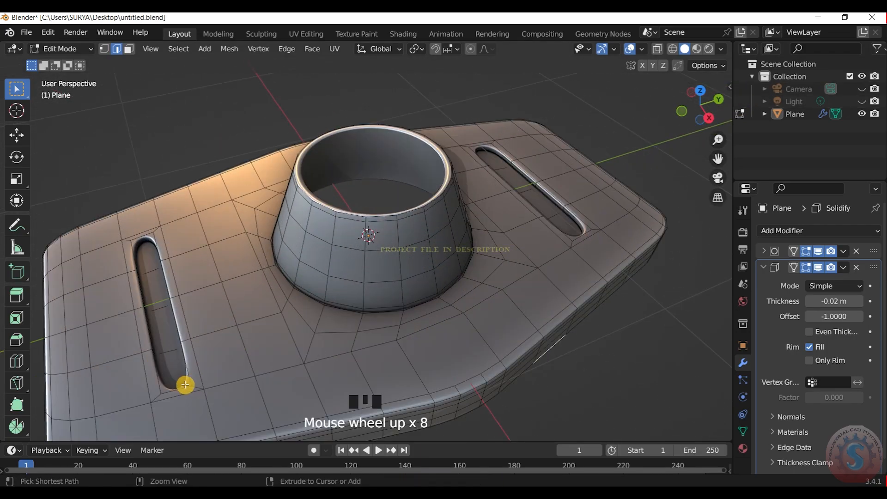
pyautogui.hotkey('ctrl', 'r')
pyautogui.moveTo(187, 342); pyautogui.dragTo(187, 157)
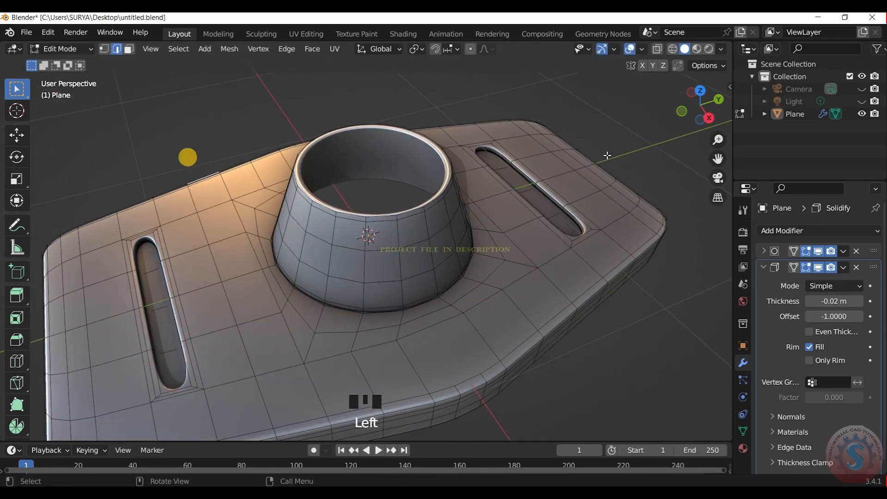
# Add a matching loop cut around the opposite slot and return to Object Mode
pyautogui.moveTo(593, 229); pyautogui.dragTo(619, 137)
pyautogui.scroll(-3, 641, 153)
pyautogui.click(52, 49)
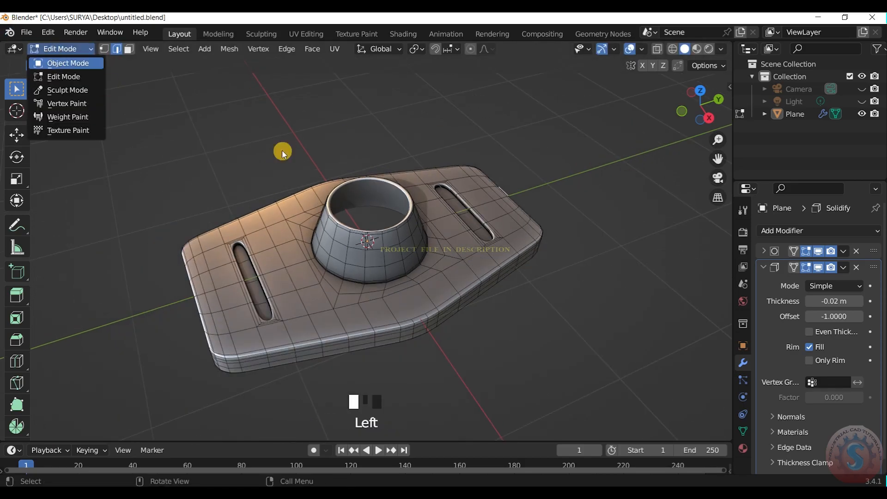
pyautogui.click(69, 62)
# Inspect the part from the side, return to the camera view and save the file
pyautogui.moveTo(697, 106)
pyautogui.mouseDown()
pyautogui.moveTo(719, 115)
pyautogui.moveTo(696, 103)
pyautogui.mouseUp()
pyautogui.scroll(-4, 697, 103)
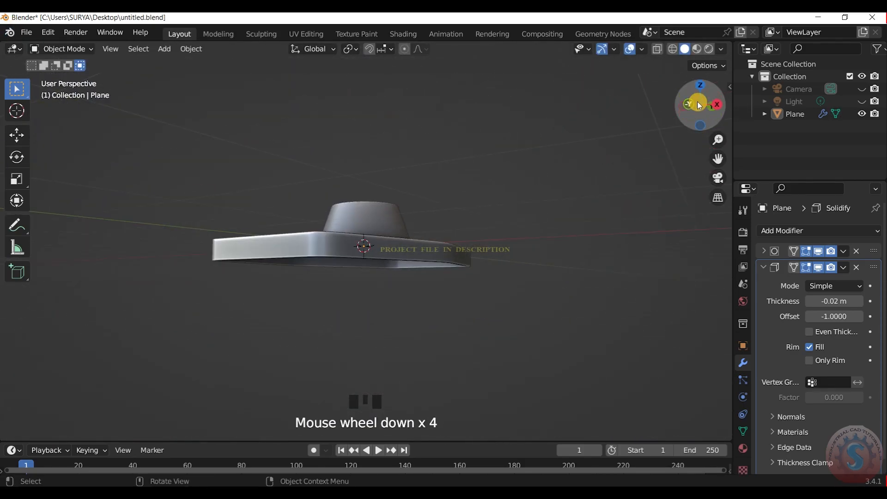
pyautogui.press('KP_0')
pyautogui.scroll(-4, 610, 151)
pyautogui.hotkey('ctrl', 's')
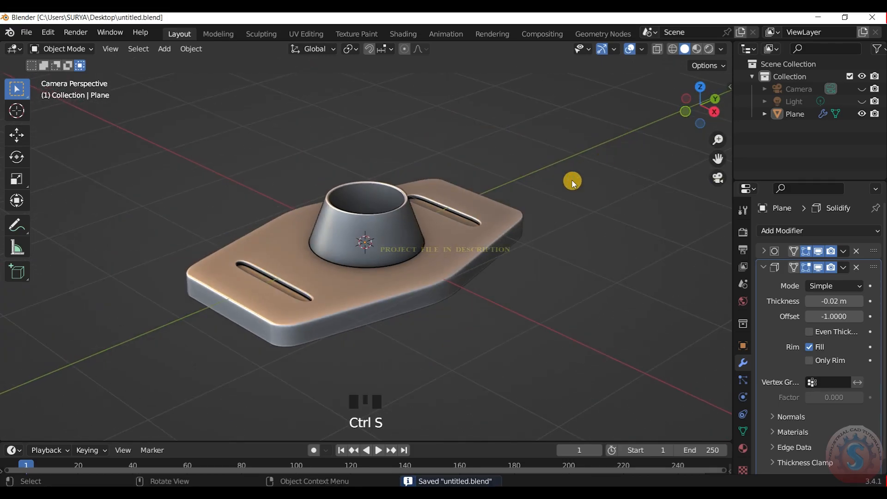